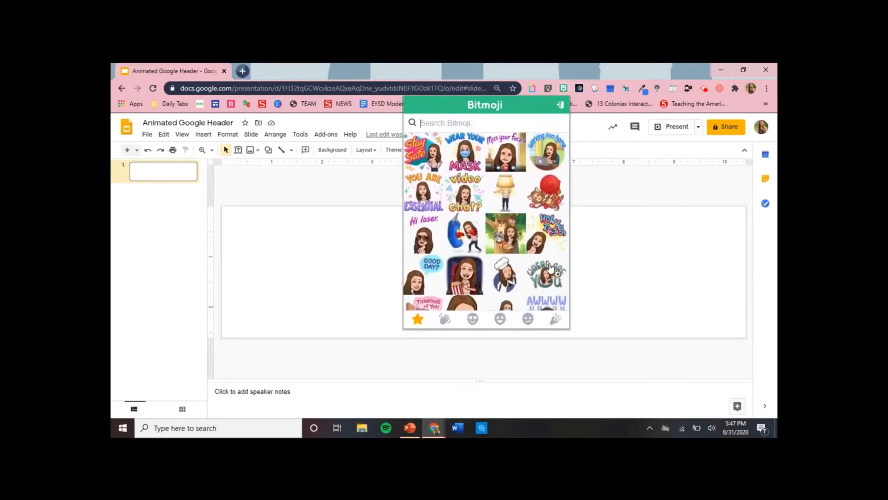
Step: Search Bitmoji for "pose" and place the standing, waving character at the left end of the blank slide
scroll(551, 267, up, 10)
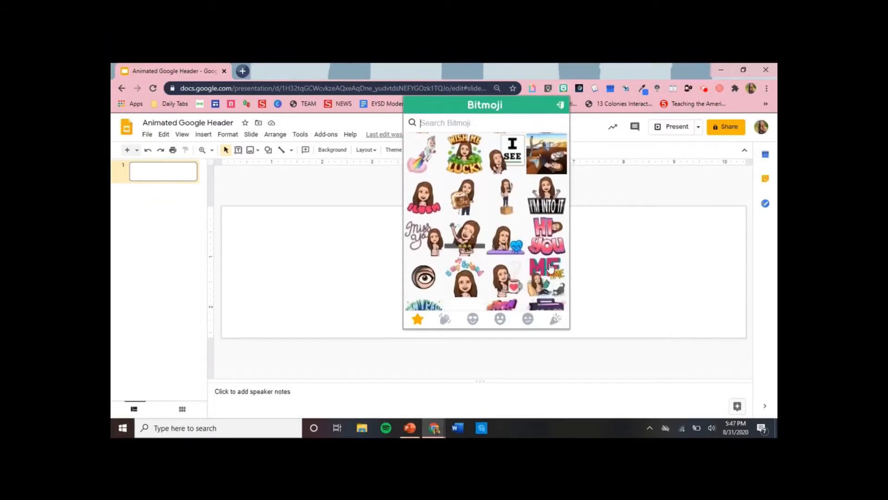
text(pose)
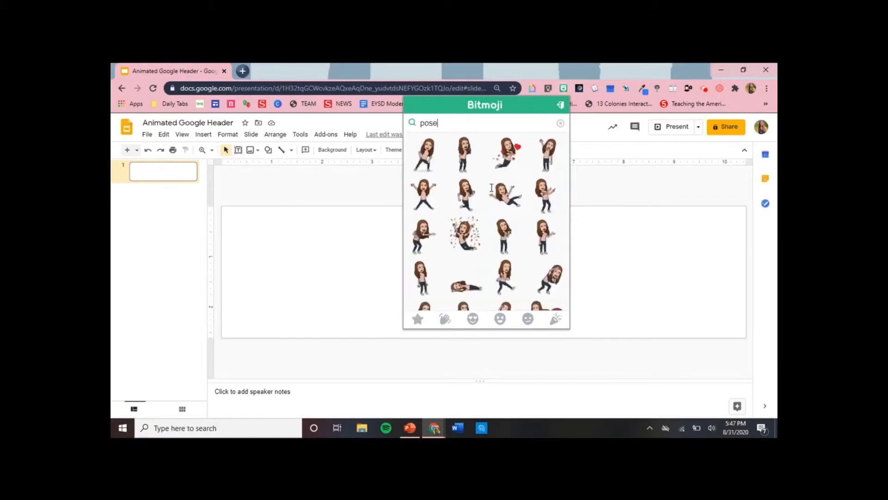
scroll(491, 202, down, 2)
scroll(491, 202, down, 3)
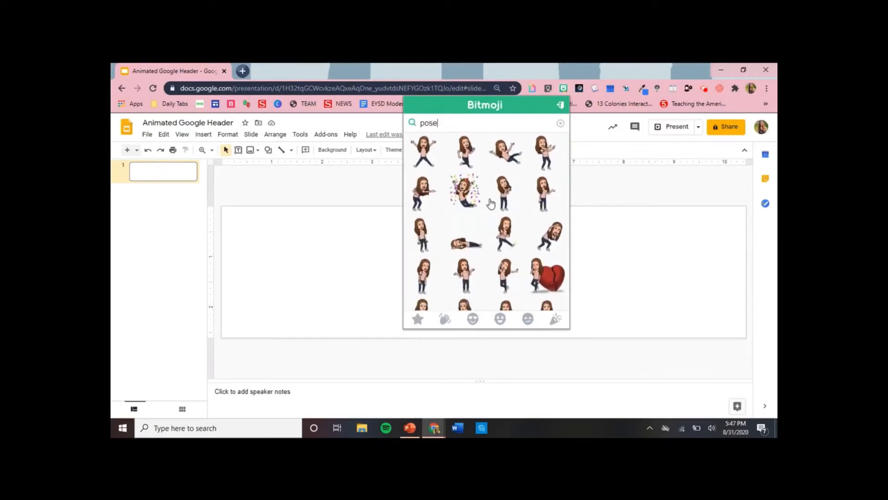
scroll(490, 202, down, 2)
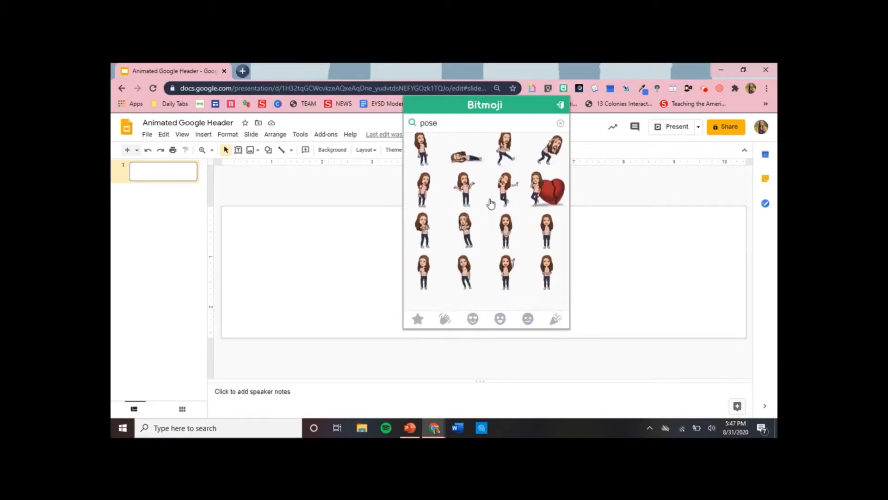
scroll(491, 202, down, 1)
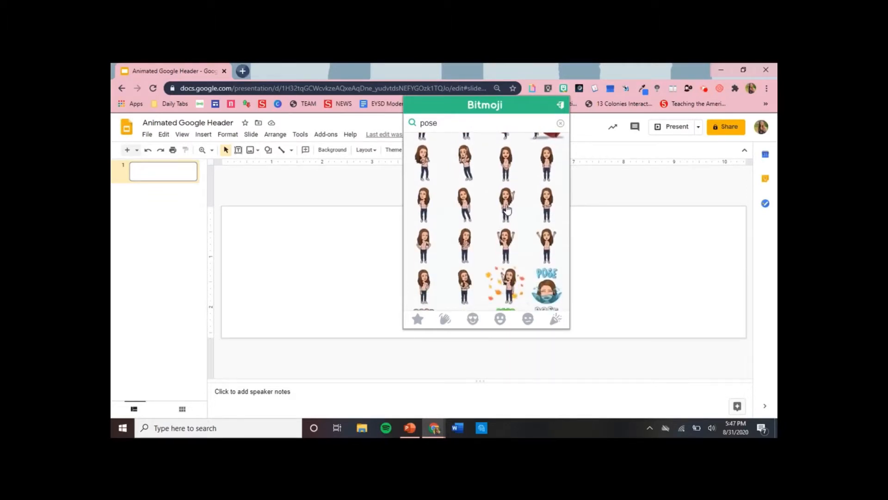
drag(507, 209, 296, 273)
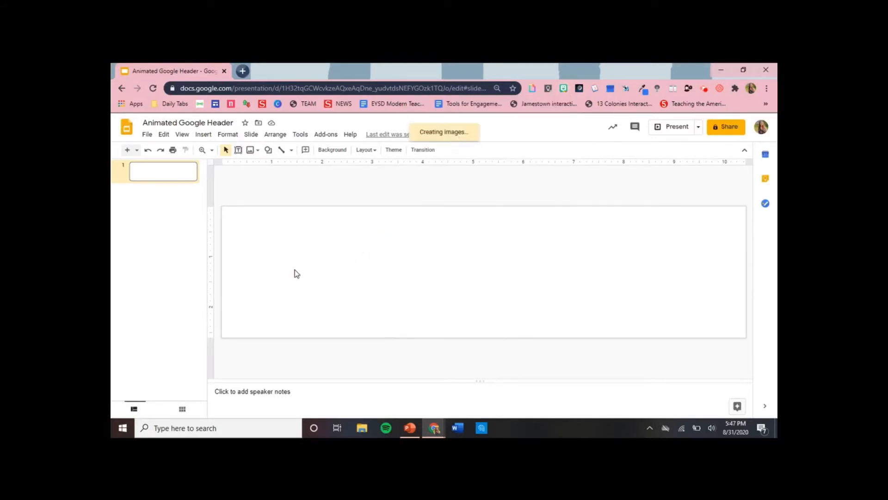
drag(357, 296, 274, 242)
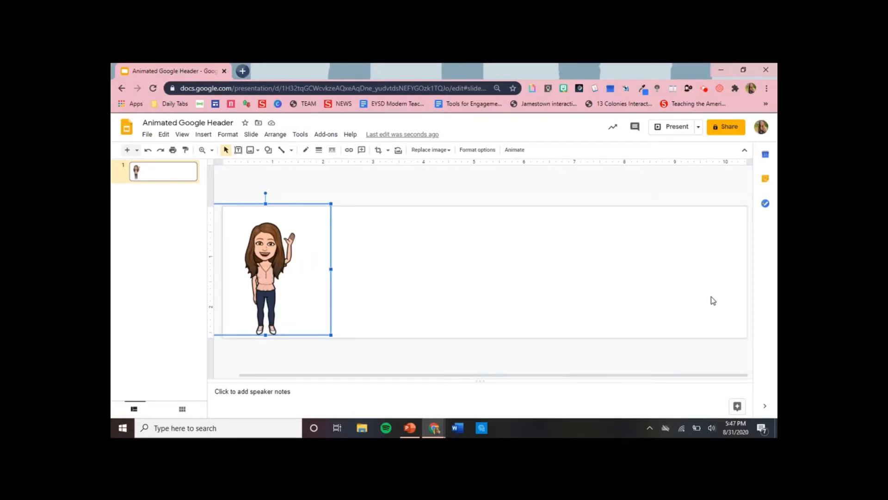
Step: Duplicate slide 1 and replace the copy's waving Bitmoji with the running pose, placed a little further right on the slide
click(166, 177)
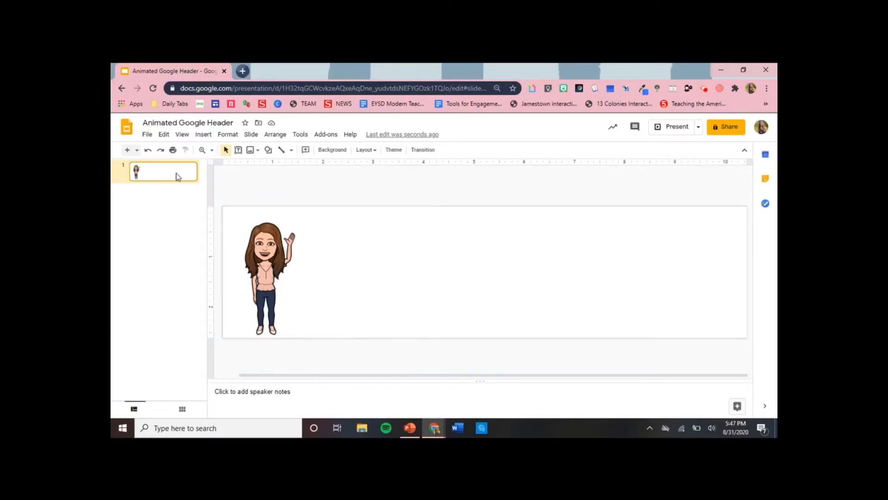
key(ctrl+d)
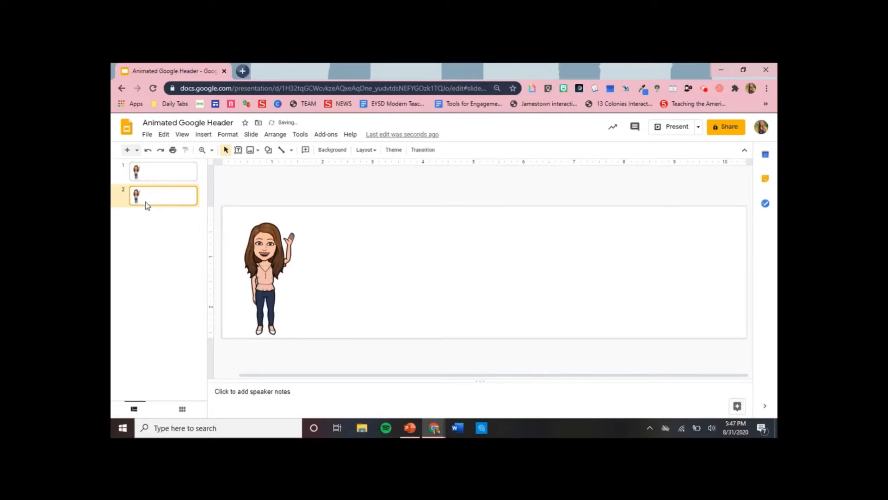
click(564, 89)
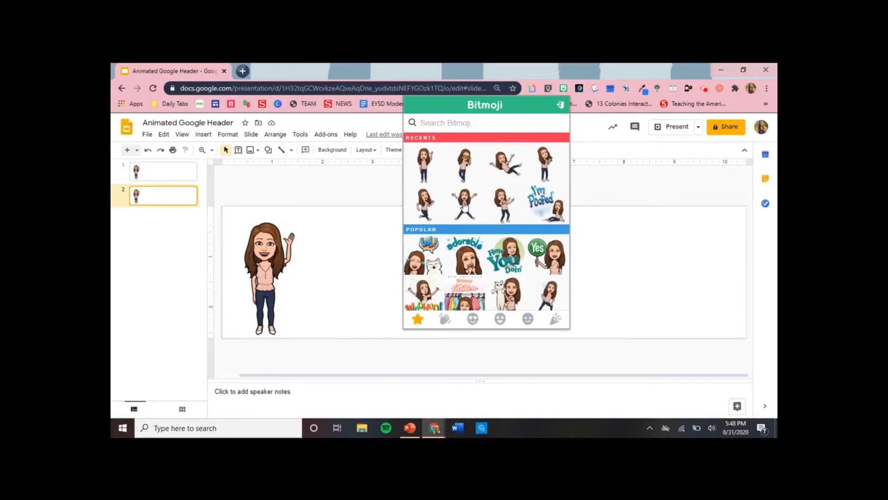
drag(424, 203, 360, 250)
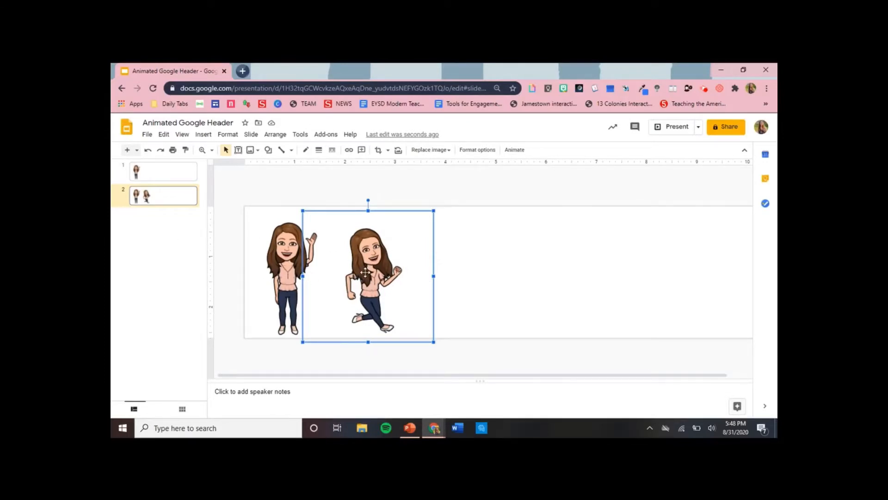
click(278, 258)
key(Delete)
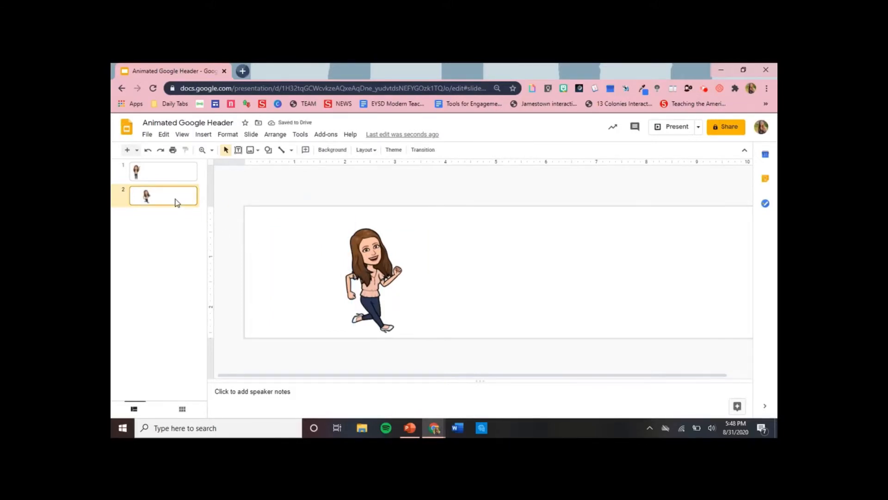
Step: Duplicate slide 2 and replace the copy's running Bitmoji with the arms-and-legs-spread jumping pose near the slide's middle
key(ctrl+d)
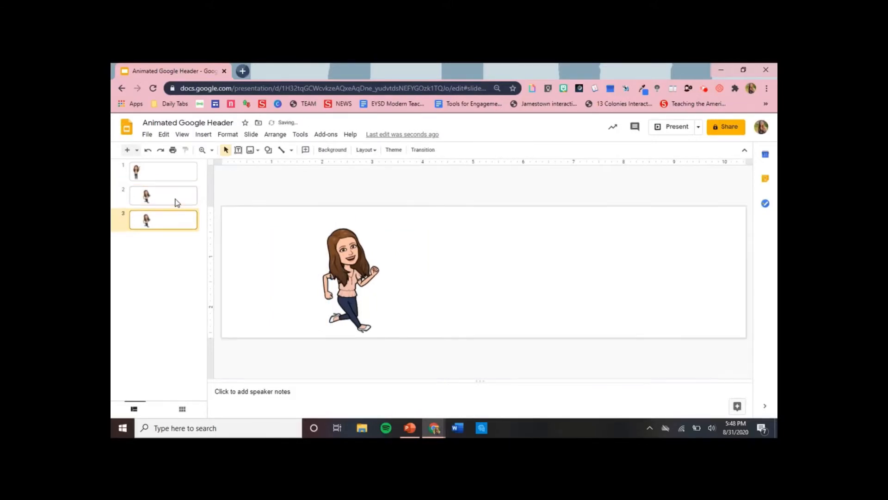
click(564, 88)
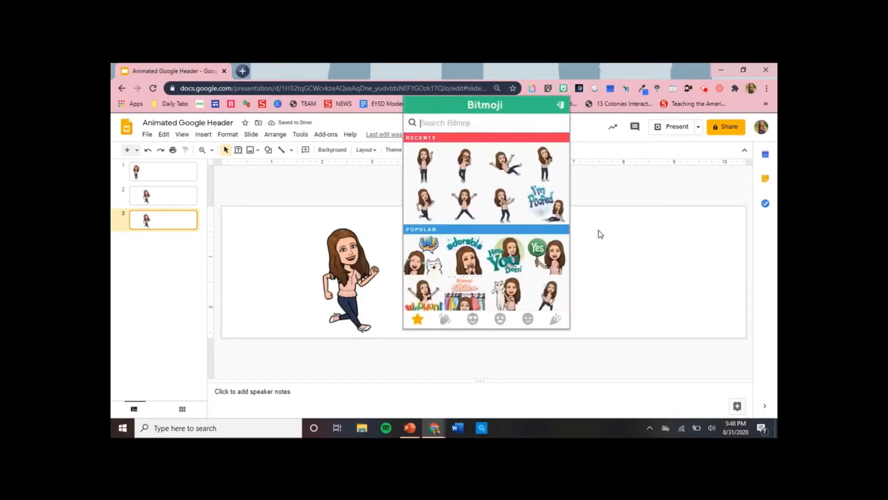
drag(465, 203, 591, 282)
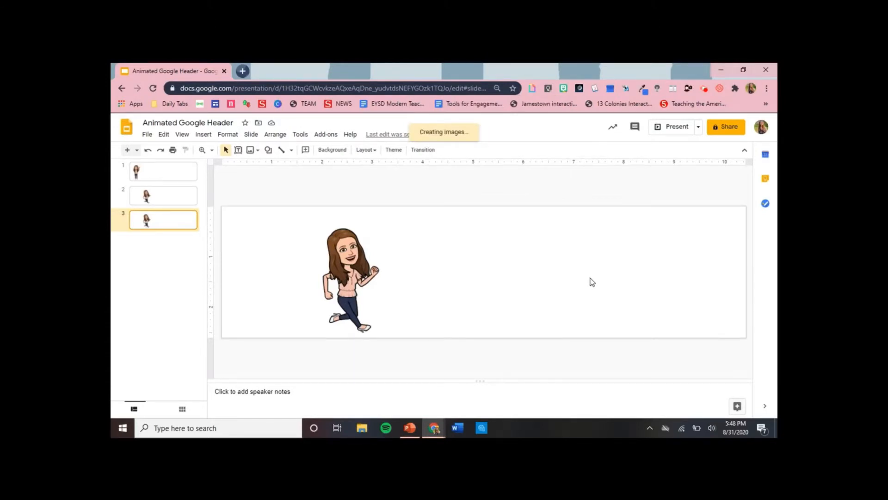
drag(655, 320, 447, 252)
click(366, 262)
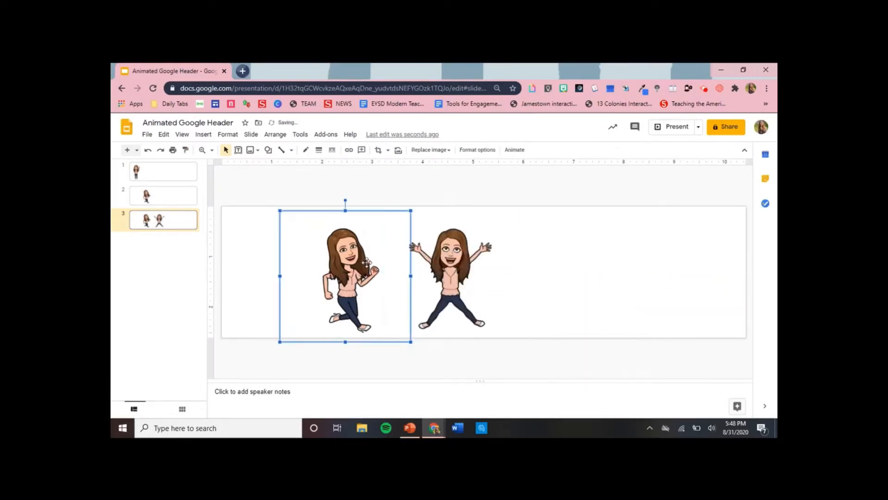
key(Delete)
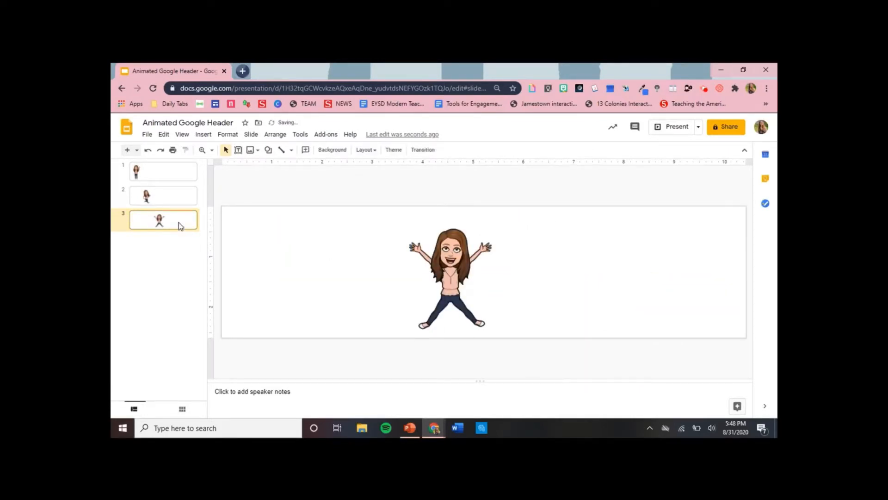
Step: Duplicate slide 3 and search Bitmoji for "pose" to find another character for the copy
key(ctrl+d)
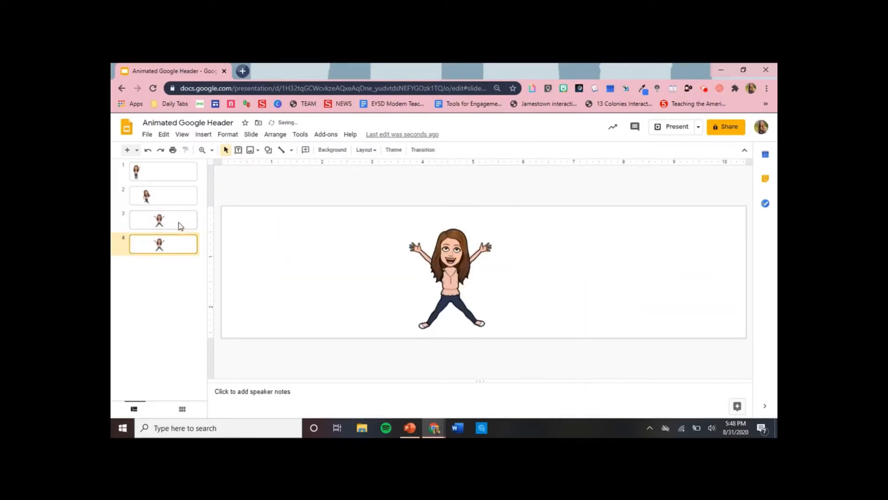
click(564, 88)
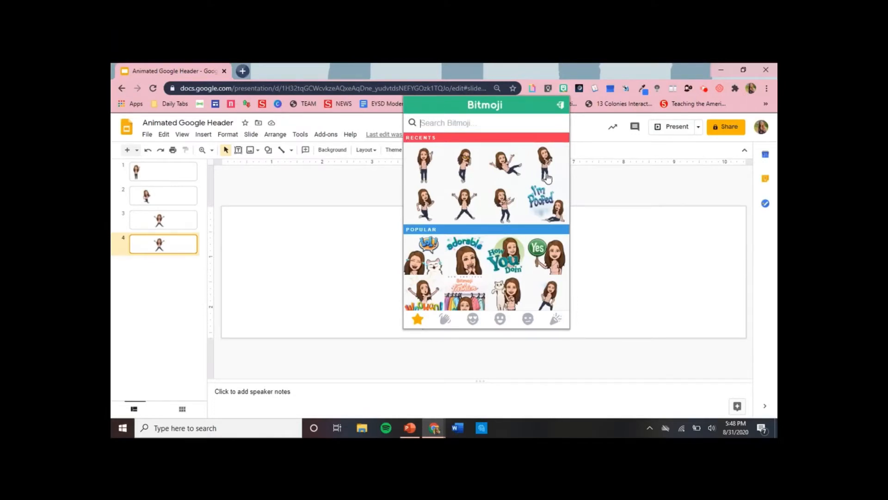
scroll(512, 244, down, 5)
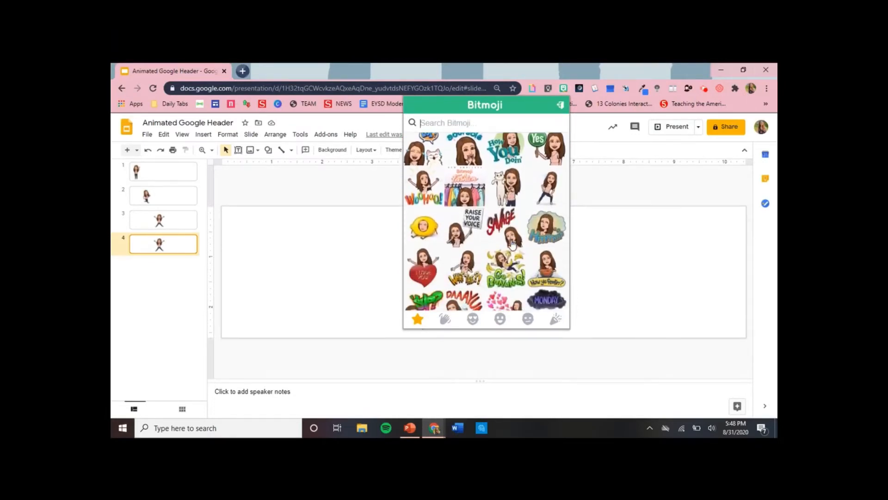
scroll(512, 245, up, 5)
text(pose)
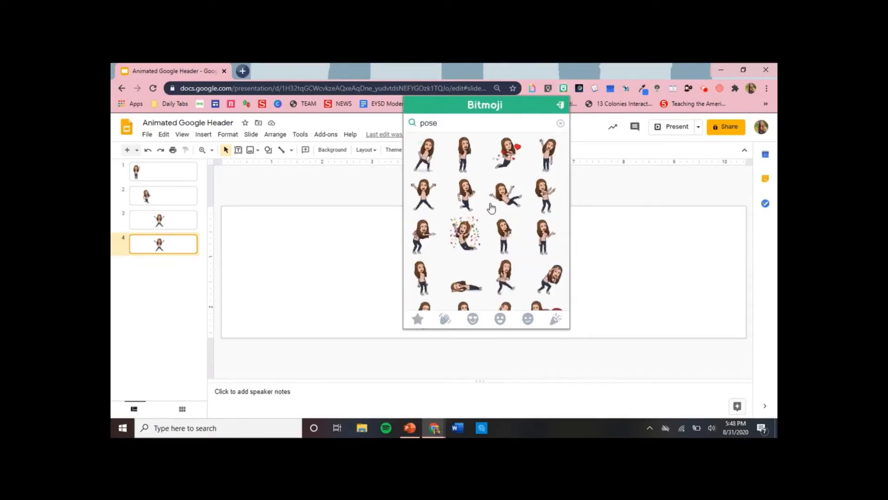
scroll(491, 209, down, 1)
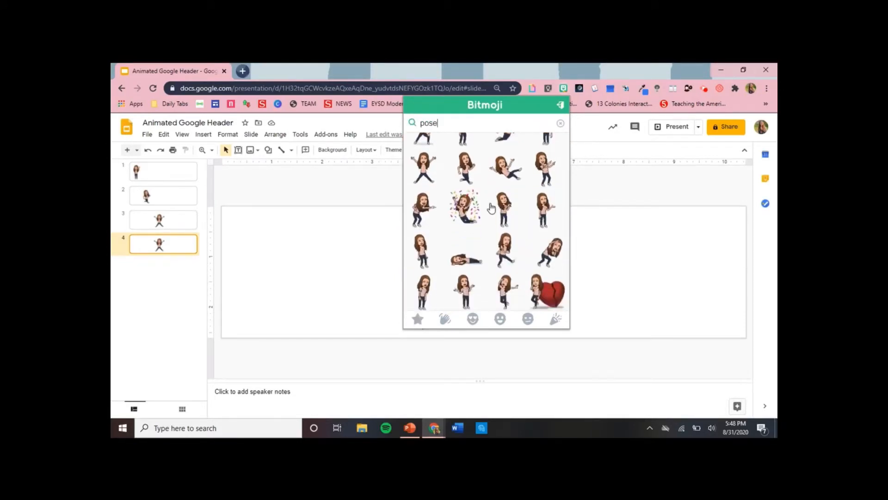
scroll(491, 209, down, 2)
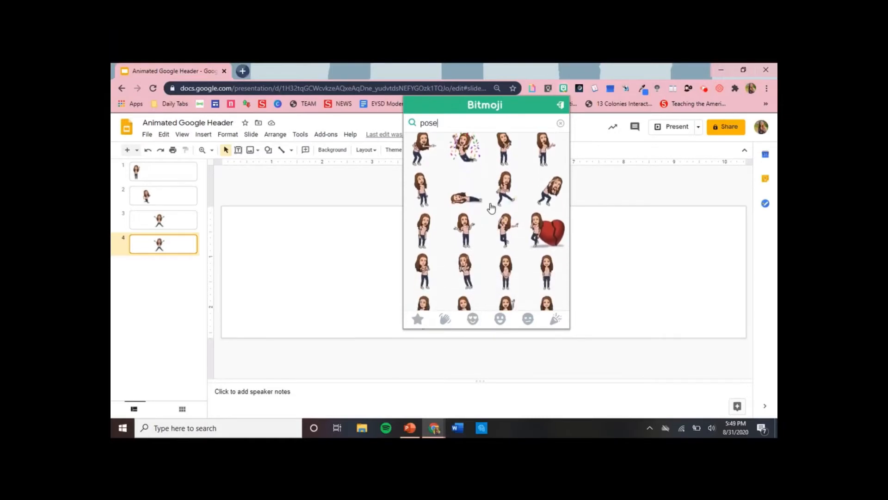
scroll(491, 208, down, 1)
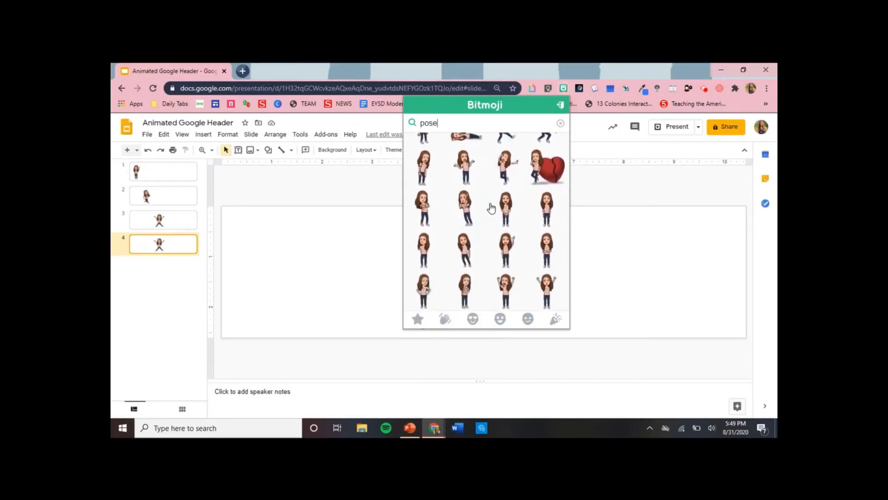
scroll(491, 208, down, 1)
scroll(491, 208, down, 2)
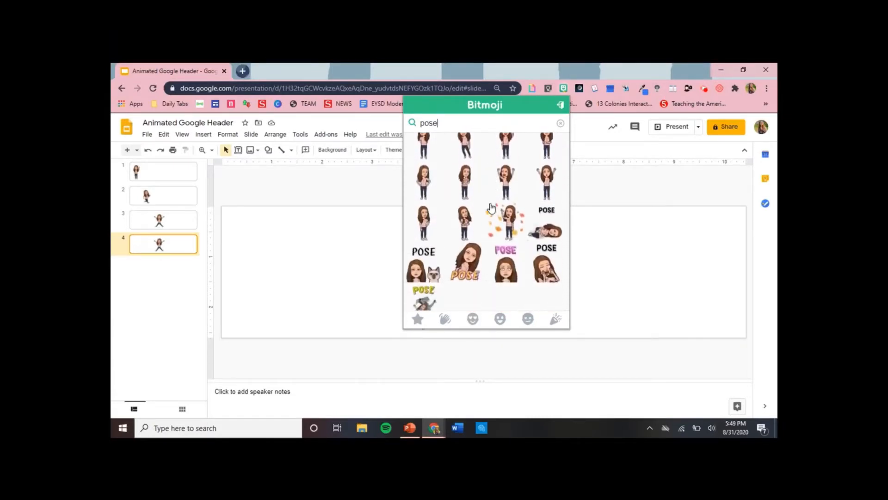
scroll(492, 209, down, 3)
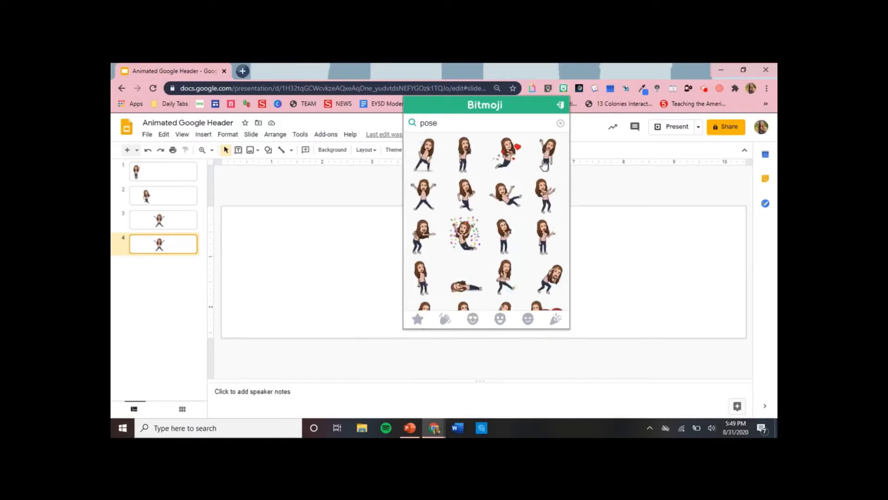
Step: Replace the jumping Bitmoji on slide 4 with the leaning, waving pose, placed right of the slide's centre
drag(546, 157, 631, 299)
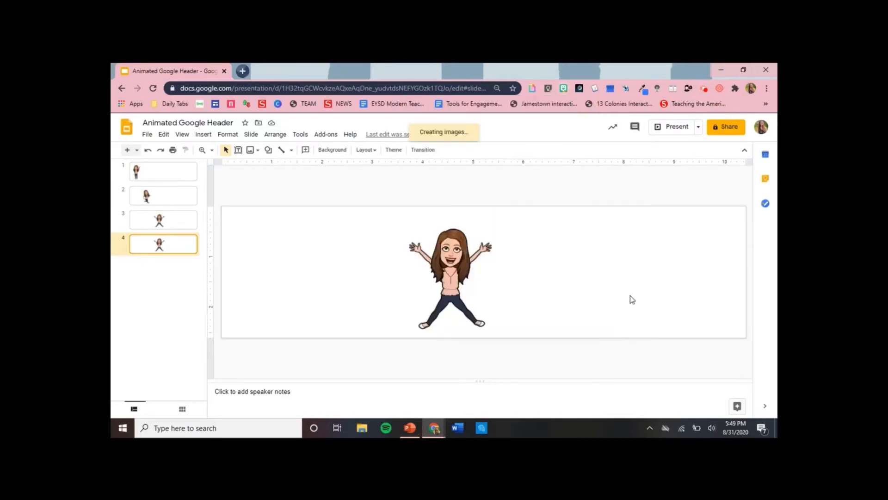
drag(569, 264, 553, 234)
click(438, 250)
key(Delete)
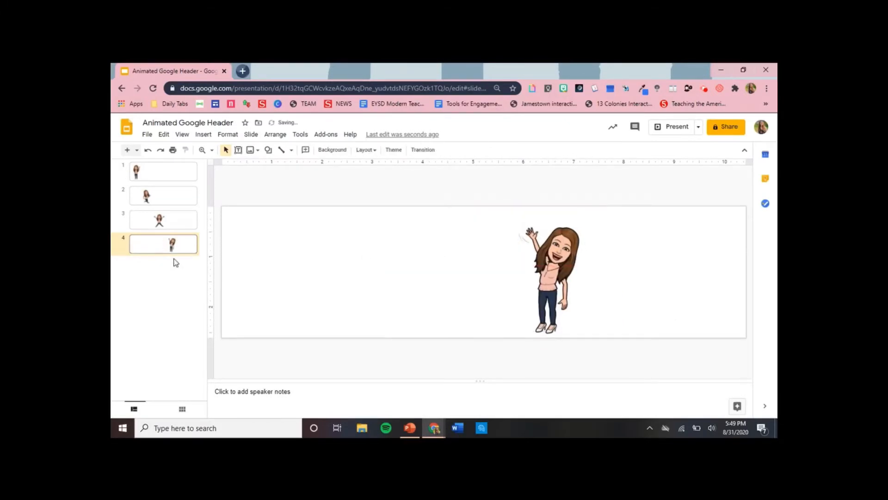
Step: Duplicate slide 4 and replace the copy's waving Bitmoji with the sunglasses pose near the slide's right end
key(ctrl+d)
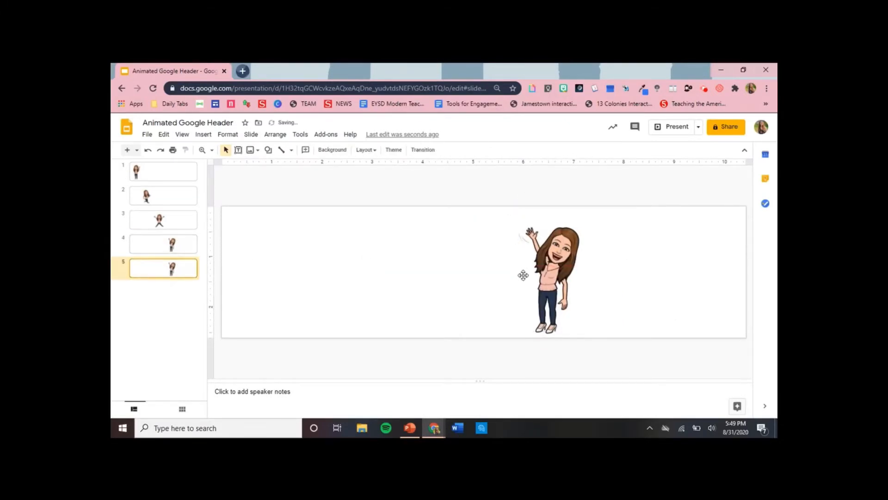
click(561, 92)
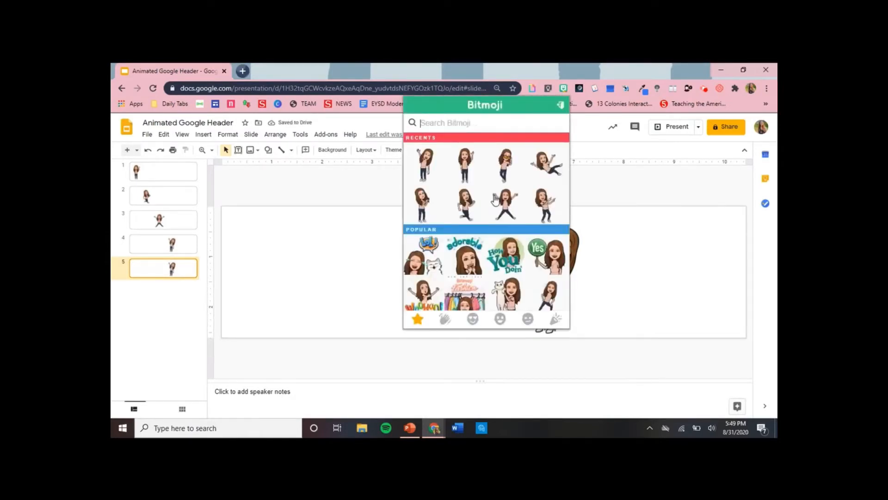
drag(505, 160, 670, 250)
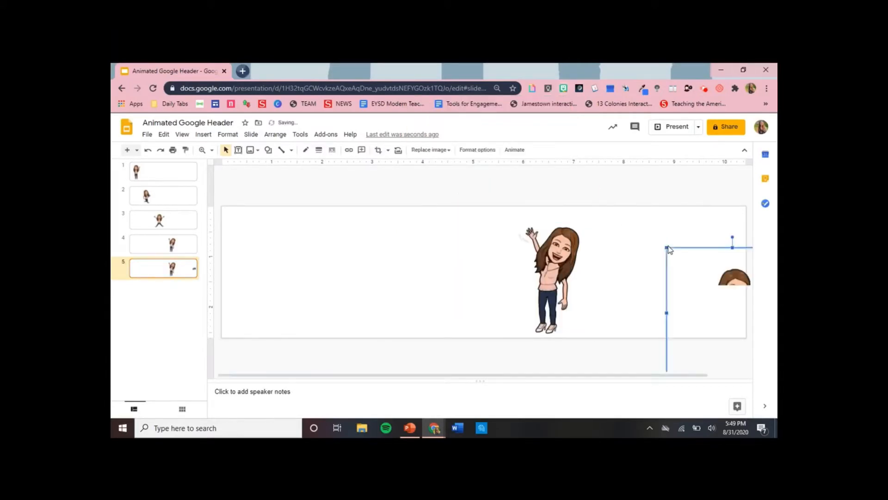
drag(725, 298, 686, 259)
click(572, 282)
key(Delete)
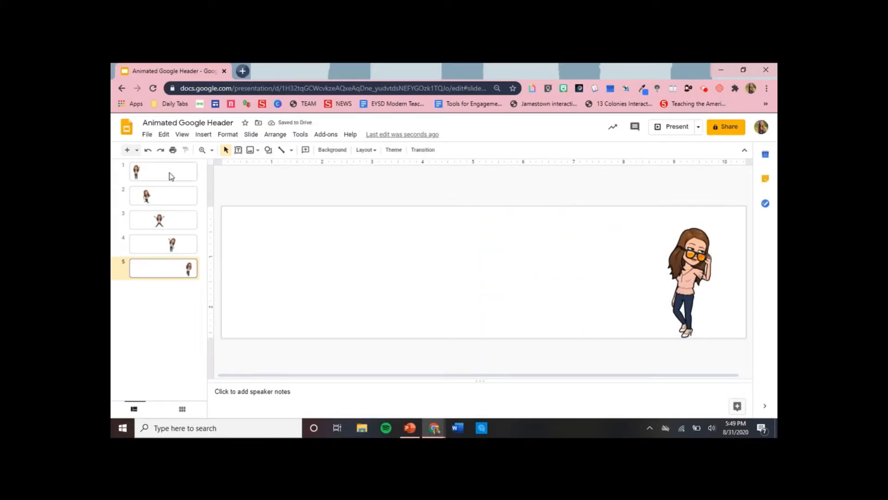
Step: Review the file formats offered for downloading the presentation without downloading it
click(147, 134)
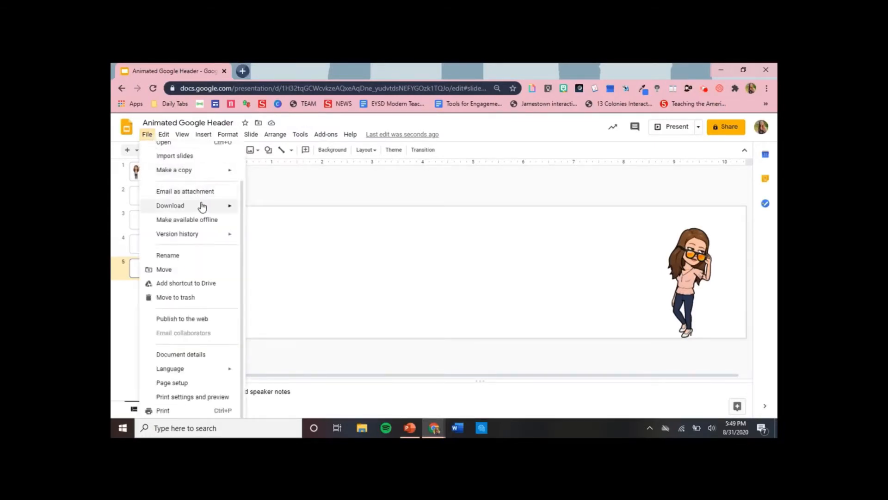
mouse_move(202, 207)
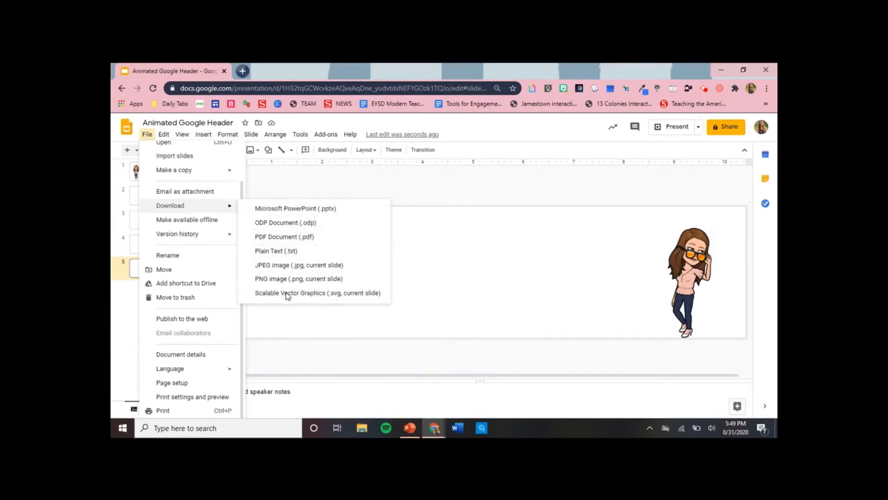
click(296, 181)
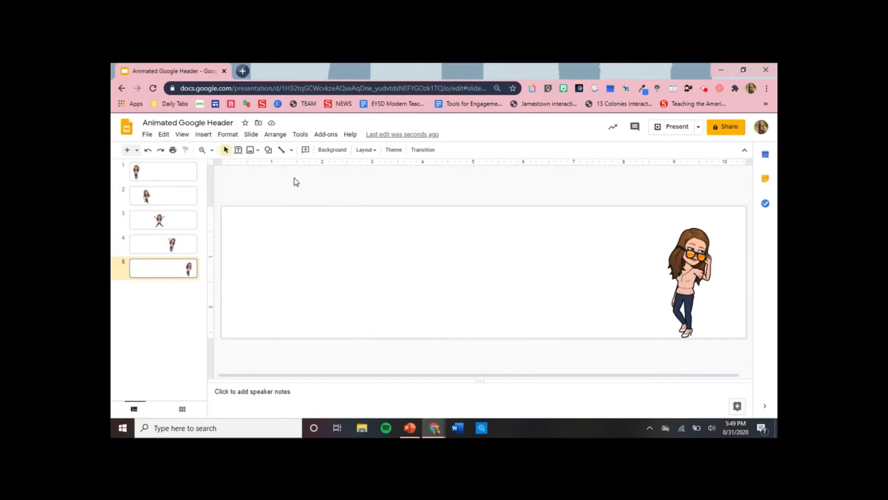
Step: Find the Creator Studio add-on in the G Suite Marketplace and view its details page
click(326, 135)
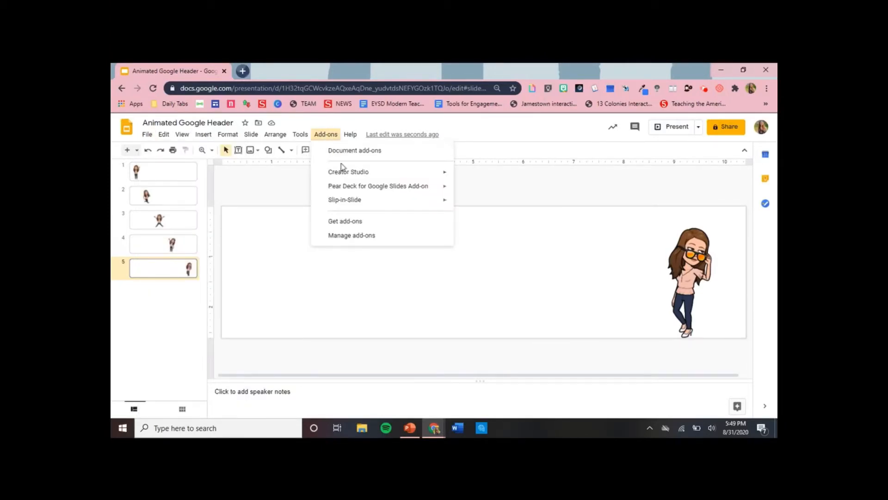
mouse_move(346, 176)
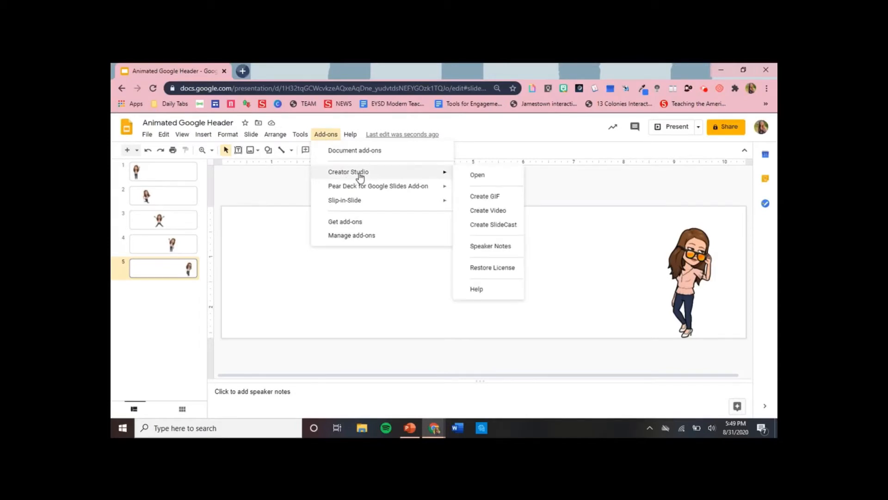
click(350, 221)
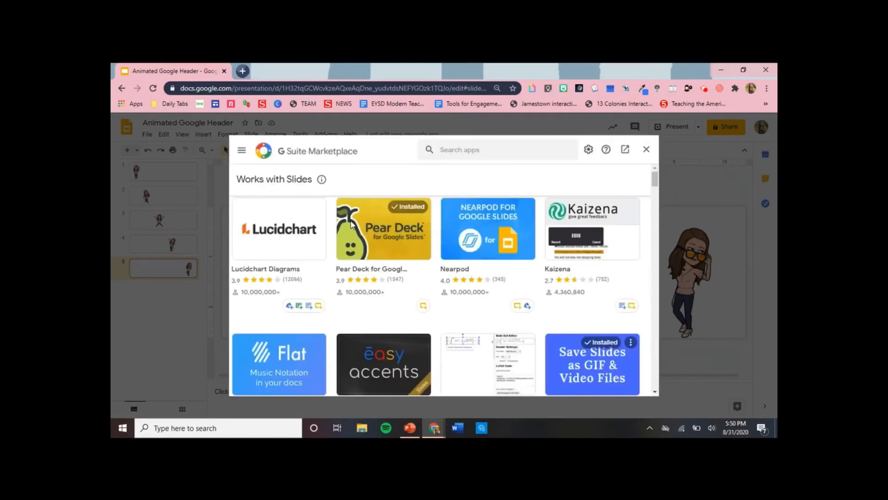
click(460, 154)
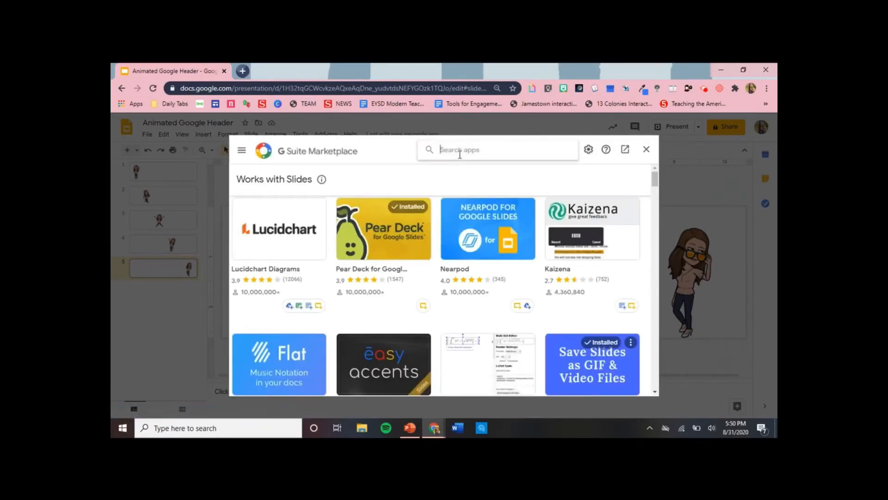
text(creat)
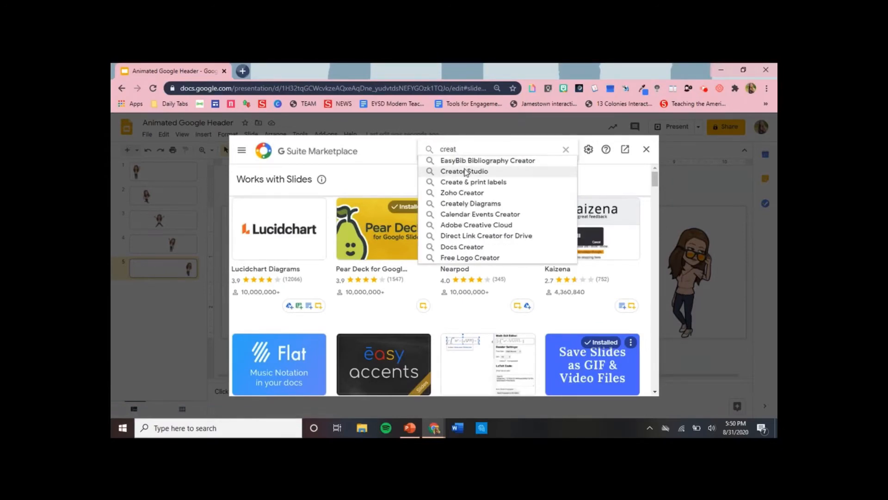
click(465, 172)
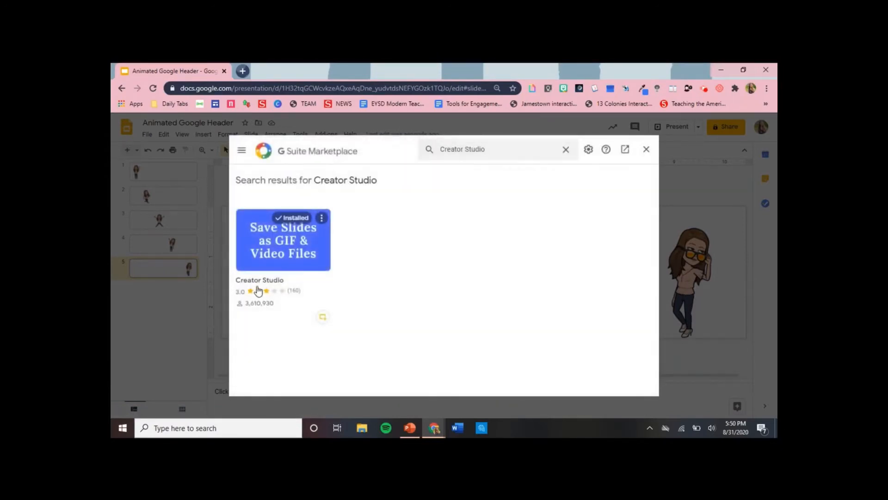
click(259, 282)
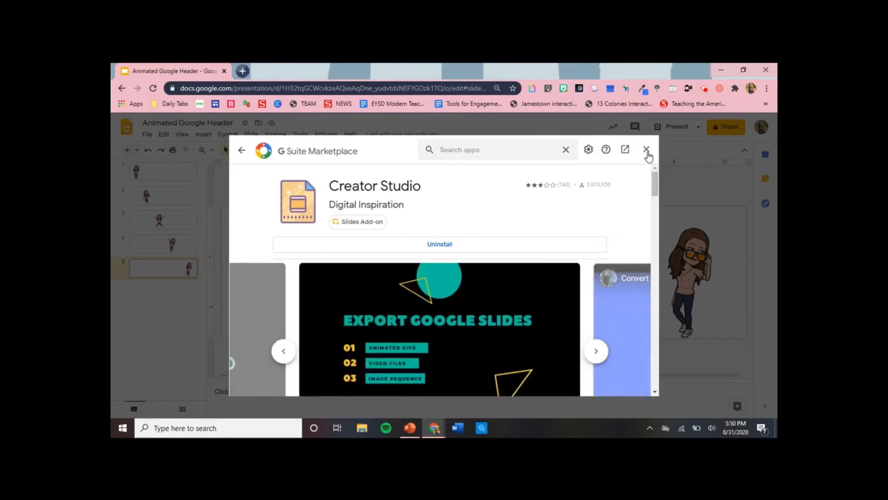
click(646, 150)
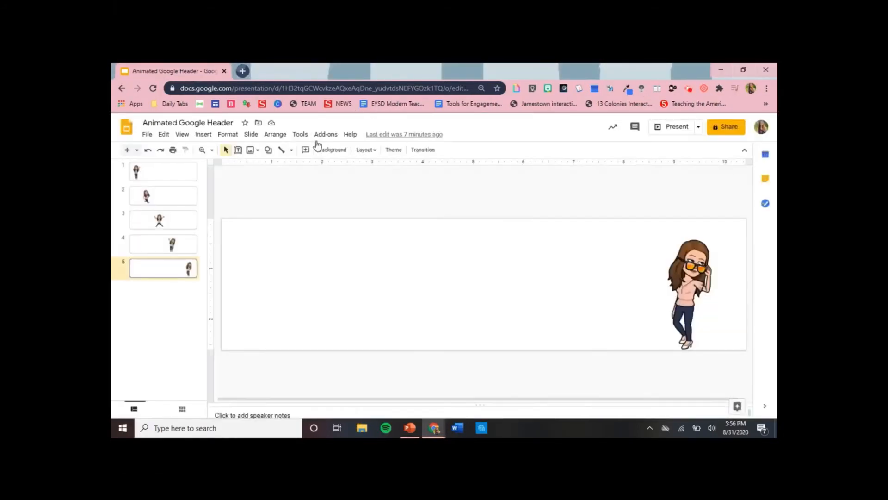
Step: Start creating a GIF of the slides with Creator Studio and set the output width to 800 pixels
click(327, 136)
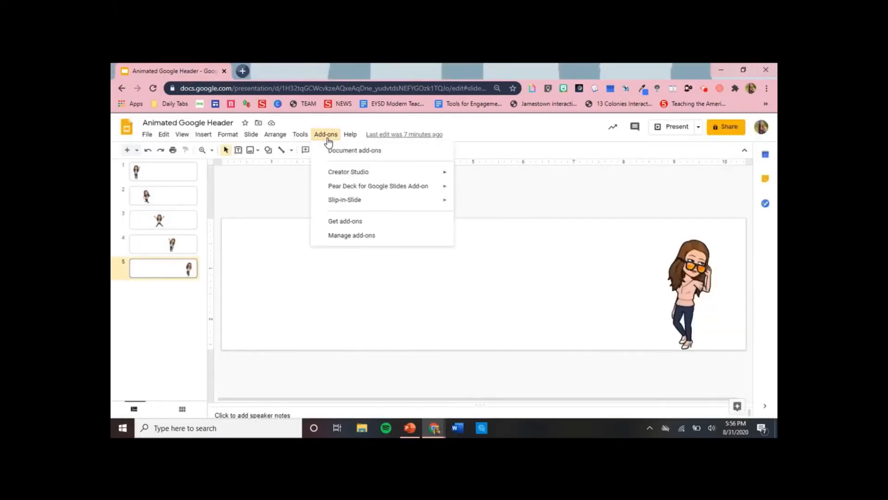
mouse_move(343, 173)
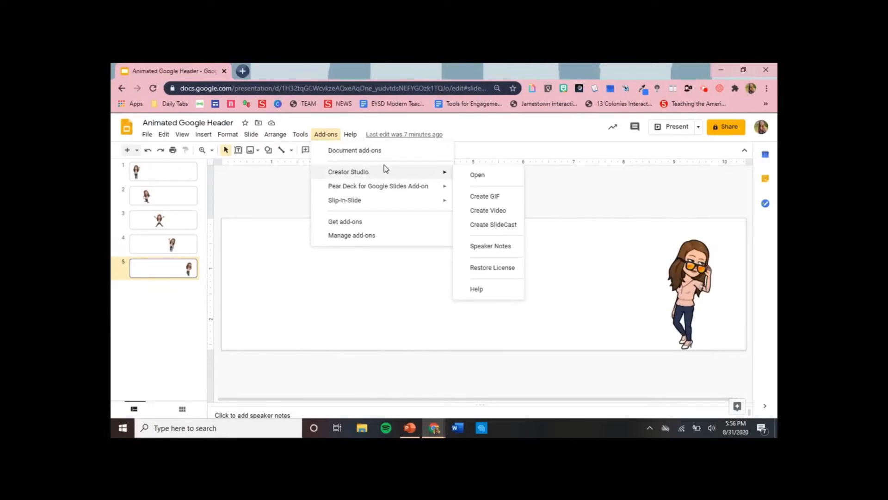
click(486, 198)
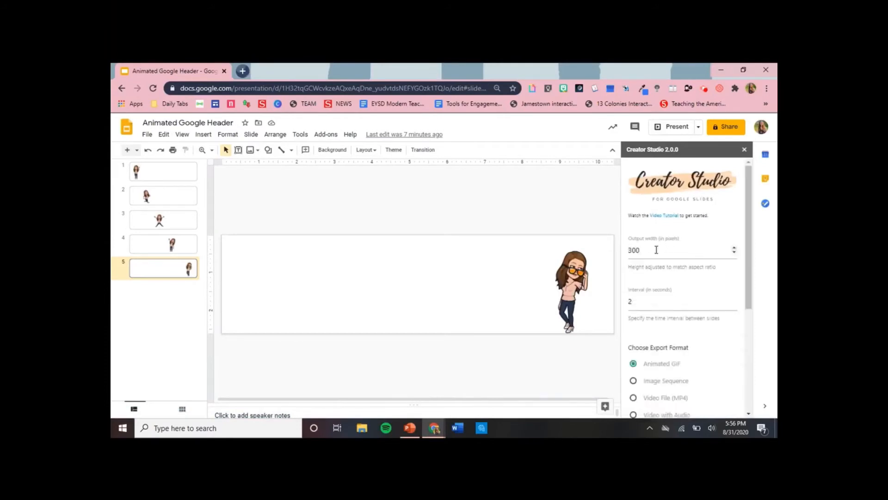
click(652, 251)
text(800)
click(674, 236)
Step: Render the slides as an Animated GIF with a 2-second interval between slides
scroll(654, 296, down, 2)
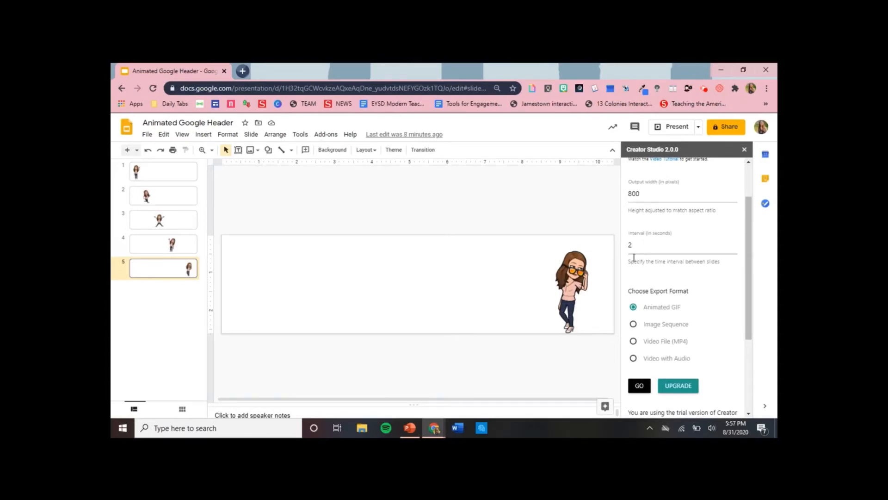
scroll(666, 316, down, 1)
scroll(666, 319, down, 1)
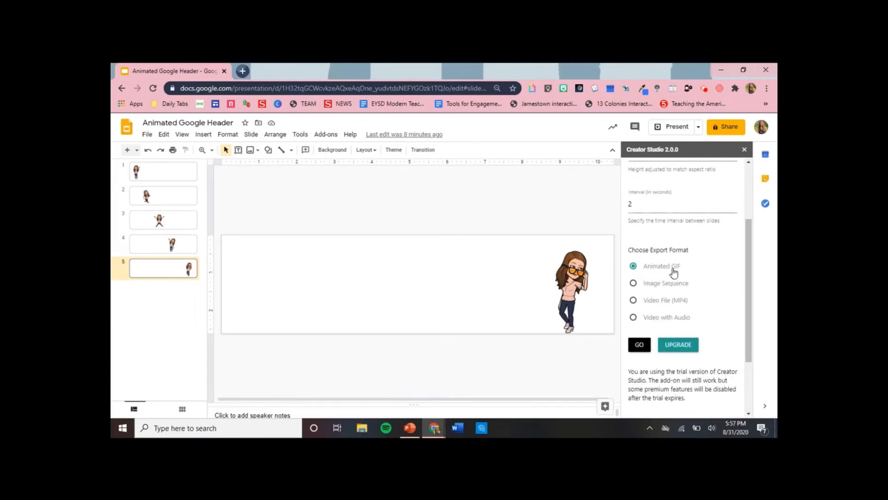
click(636, 346)
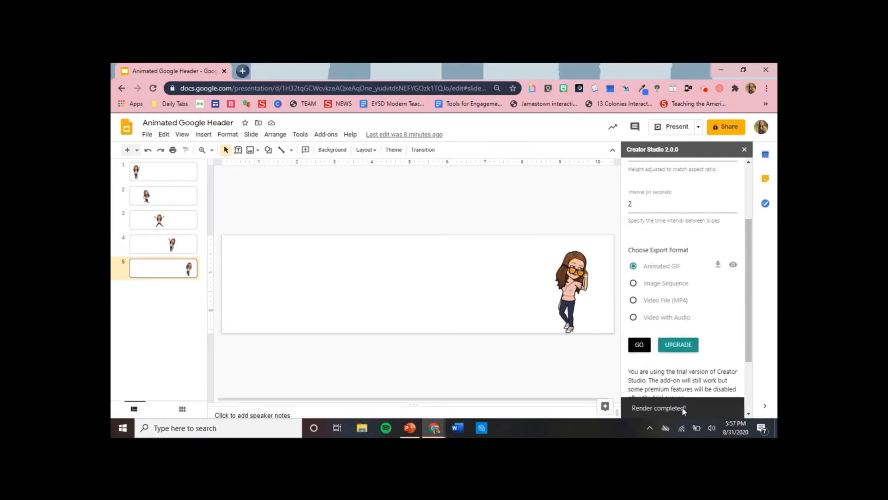
Step: Open Google Drive in a new browser tab and go to the Creator Studio folder
click(243, 71)
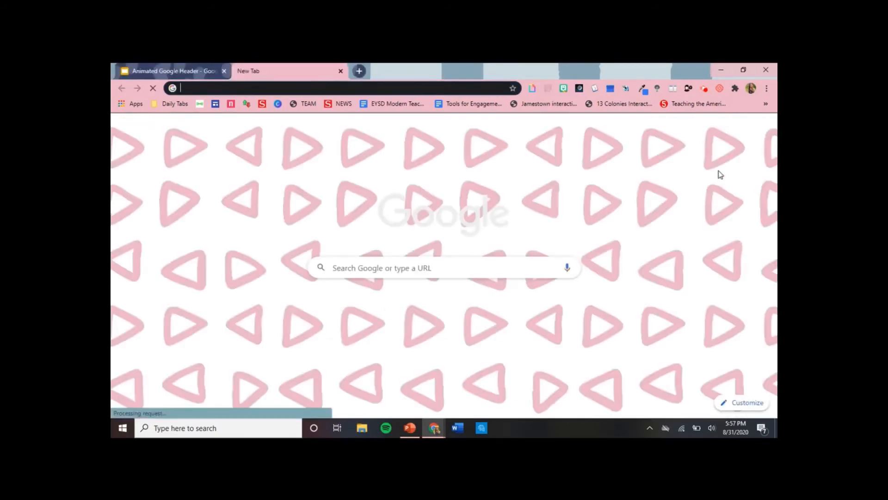
click(739, 127)
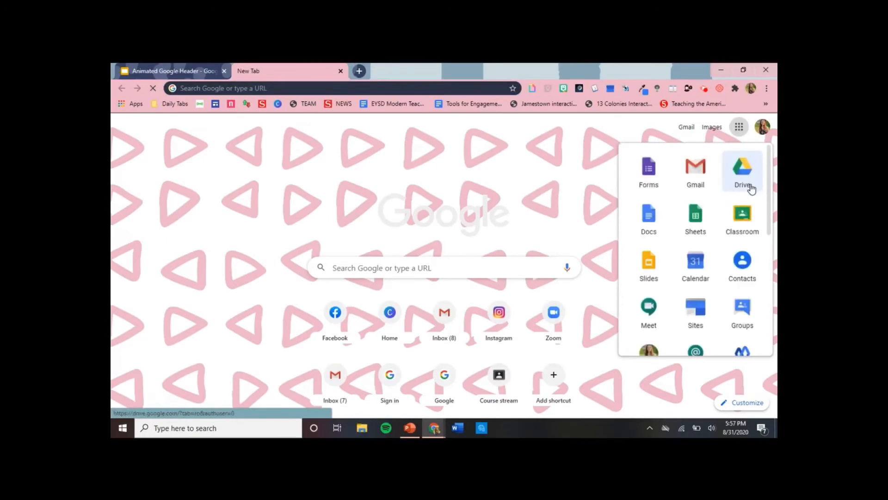
click(749, 184)
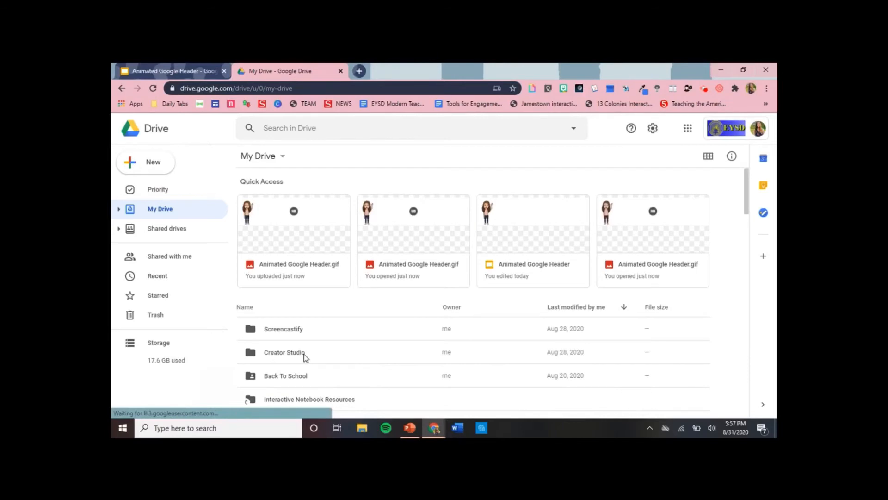
scroll(331, 359, down, 1)
double_click(318, 299)
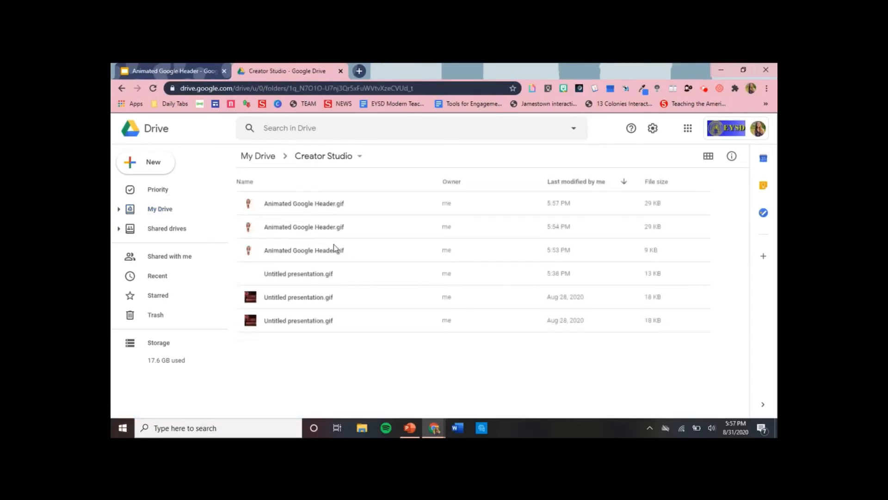
Step: Preview the newest Animated Google Header.gif in the Creator Studio folder and download it
click(368, 210)
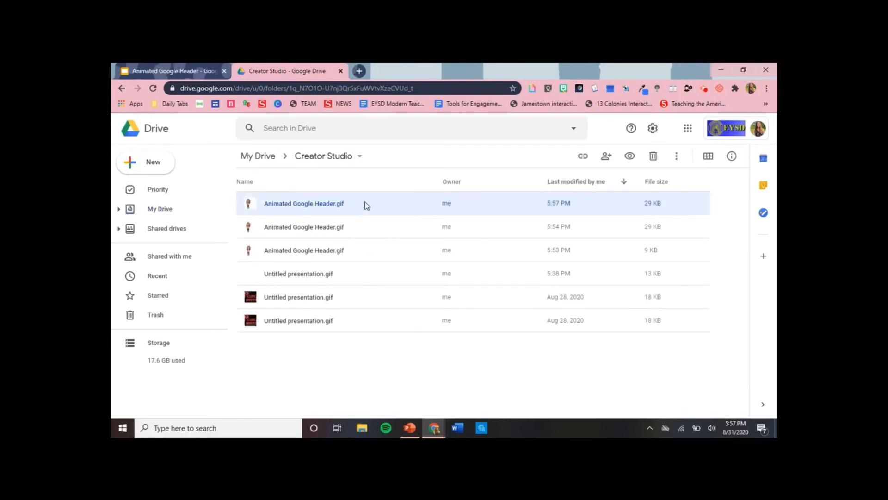
double_click(296, 209)
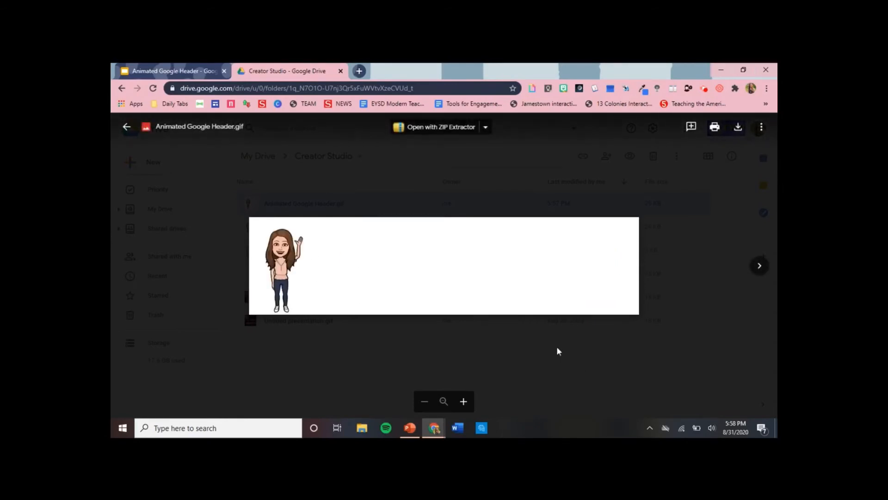
click(739, 132)
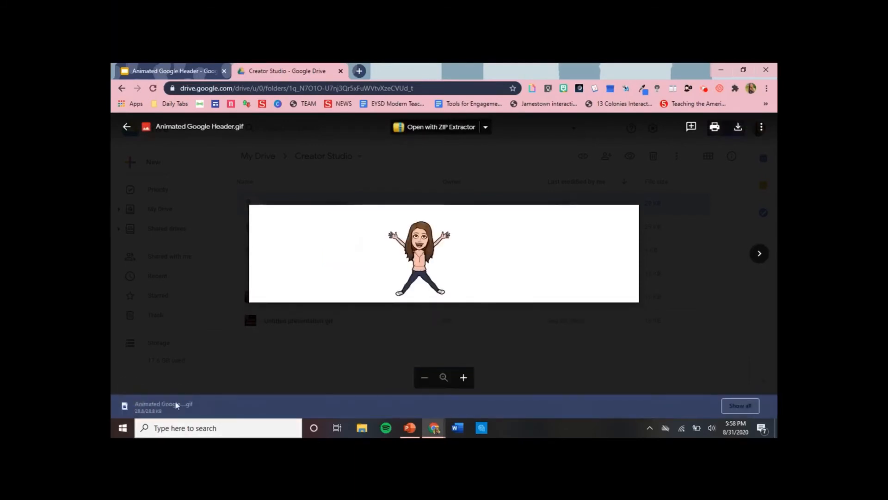
Step: Open Google Classroom in a new browser tab and enter the Writing 2020-2021 class
click(168, 408)
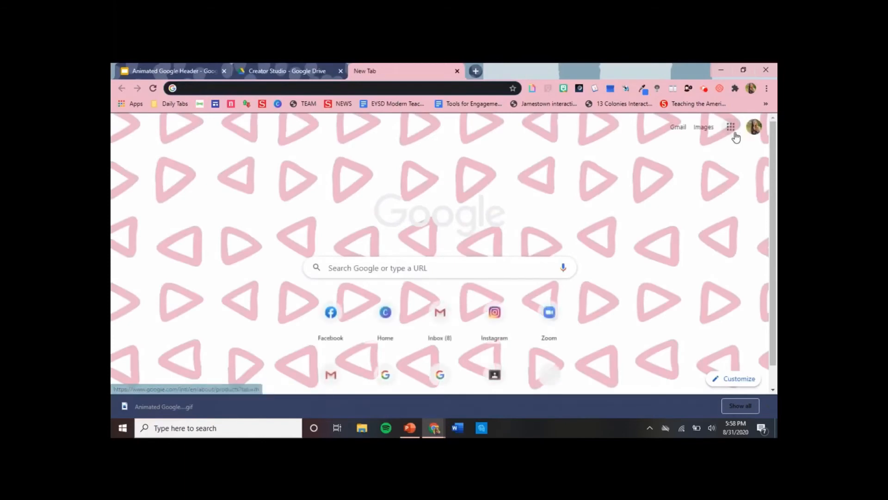
click(731, 129)
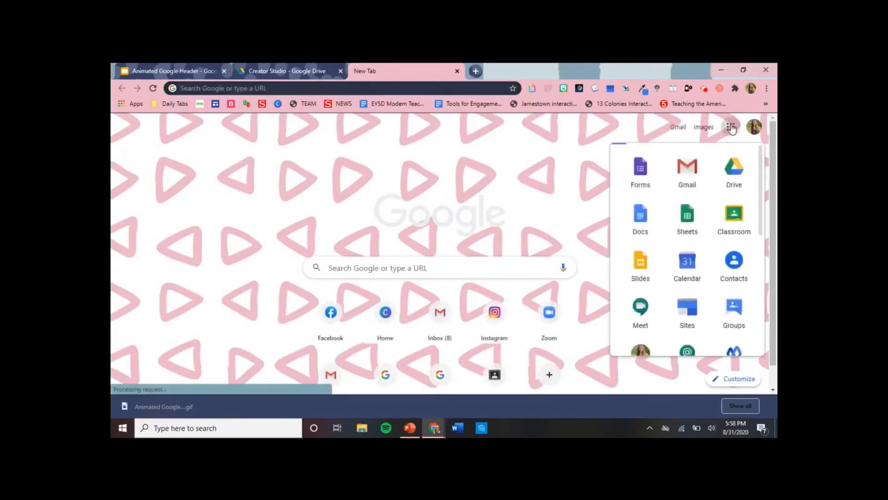
click(739, 217)
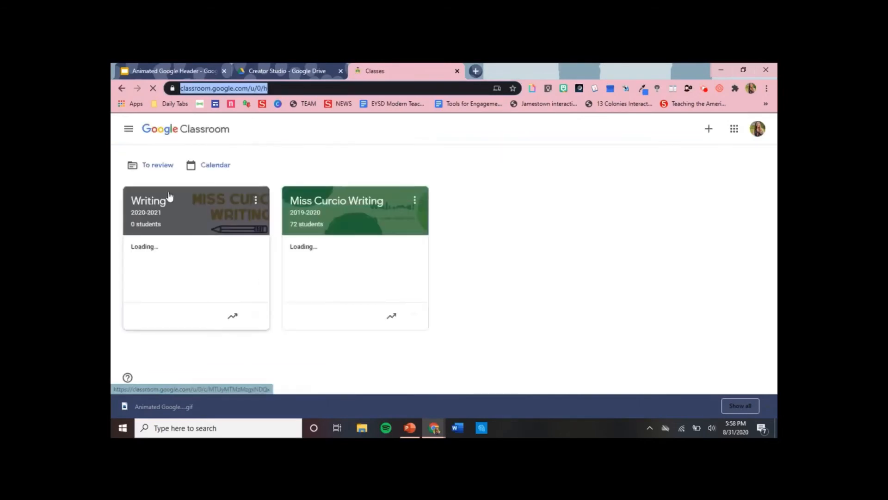
click(161, 201)
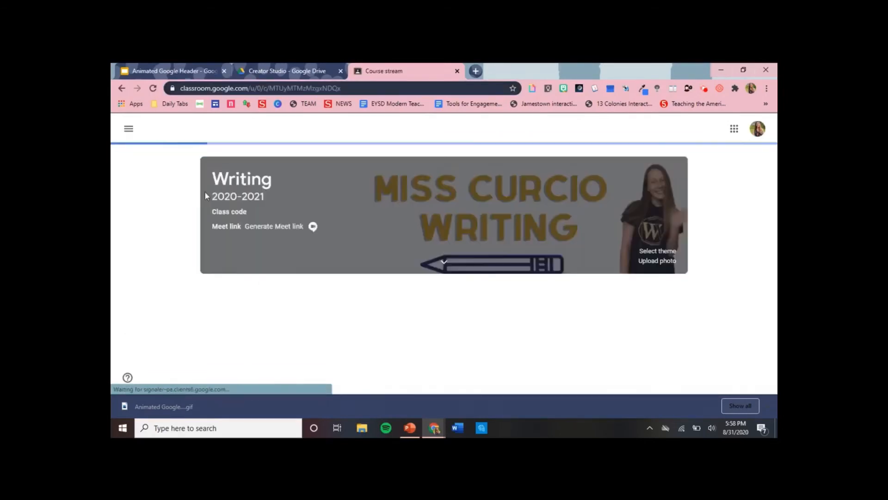
Step: Upload Animated Google Header (1) from the Downloads folder as the Writing class's header image
click(664, 262)
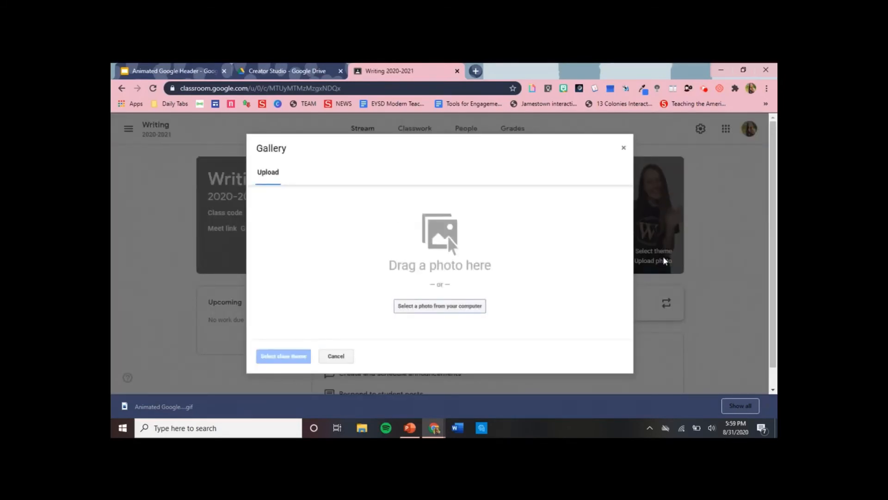
click(421, 311)
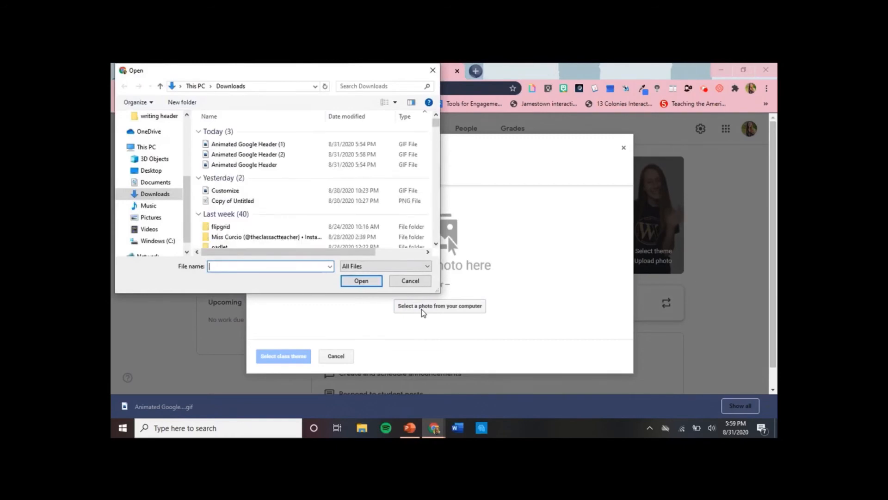
click(268, 144)
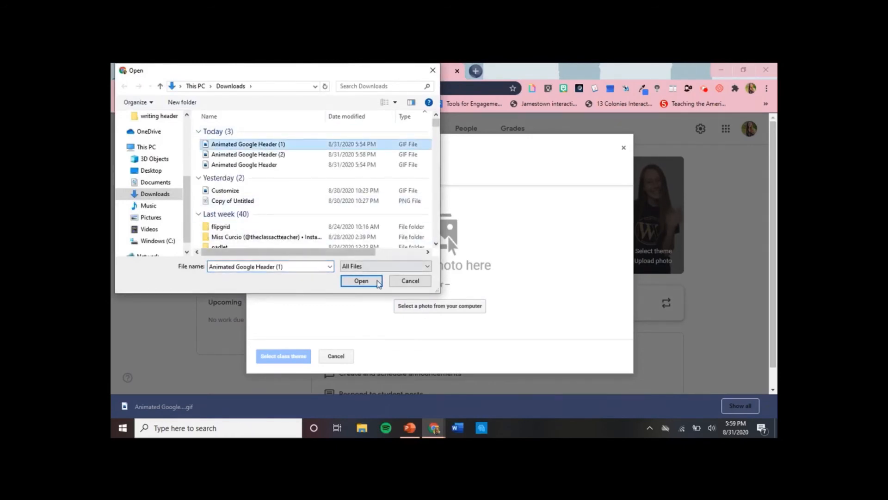
click(361, 281)
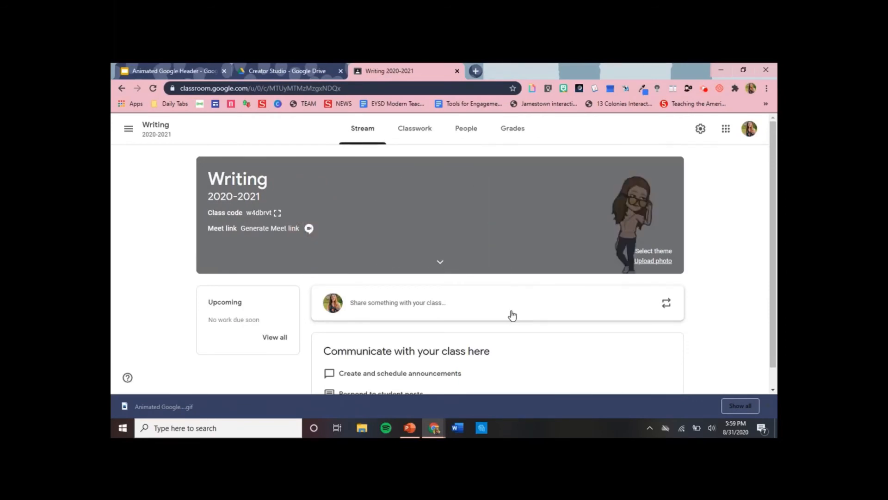
click(773, 409)
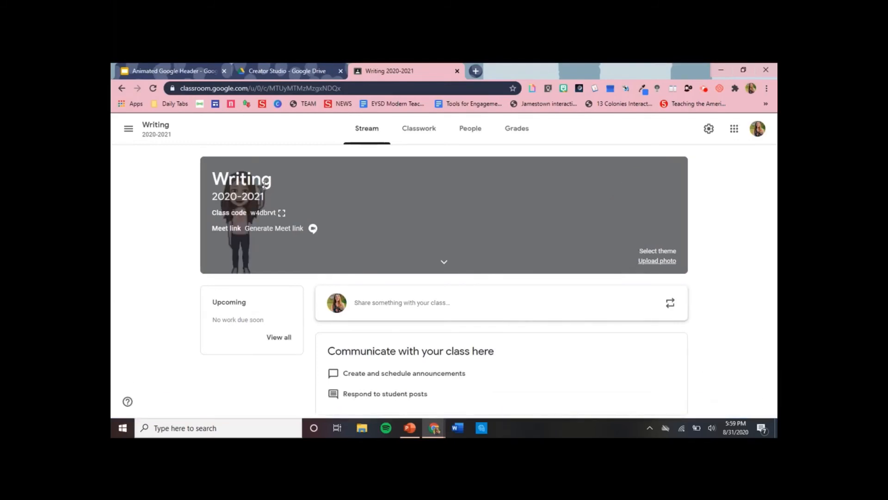
Step: Return to the Animated Google Header slides, close Creator Studio and download the presentation as a PowerPoint file
click(185, 69)
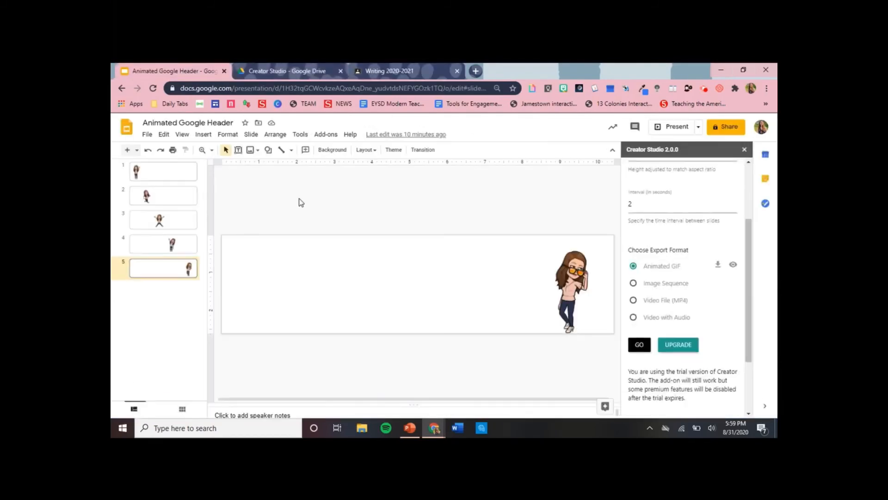
click(745, 149)
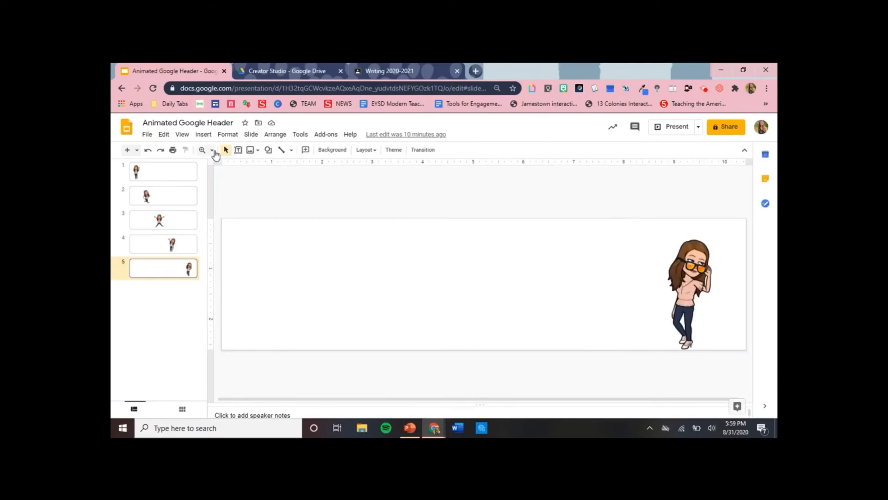
click(147, 134)
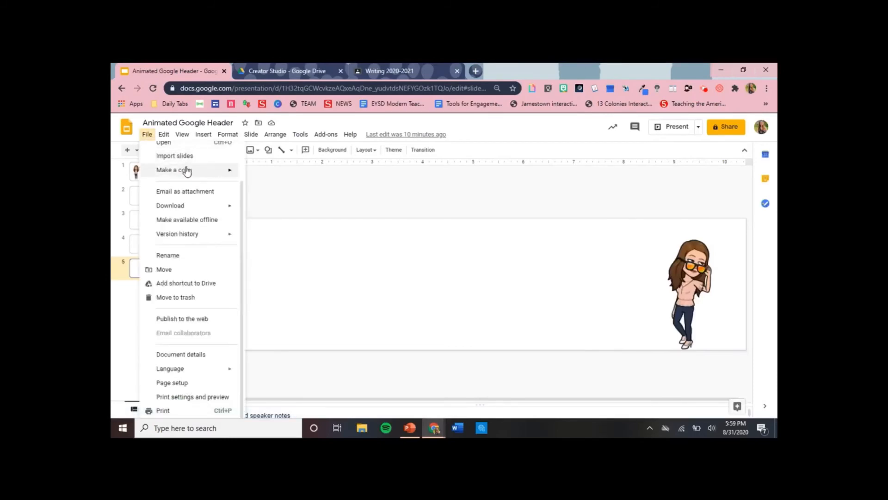
scroll(186, 171, up, 2)
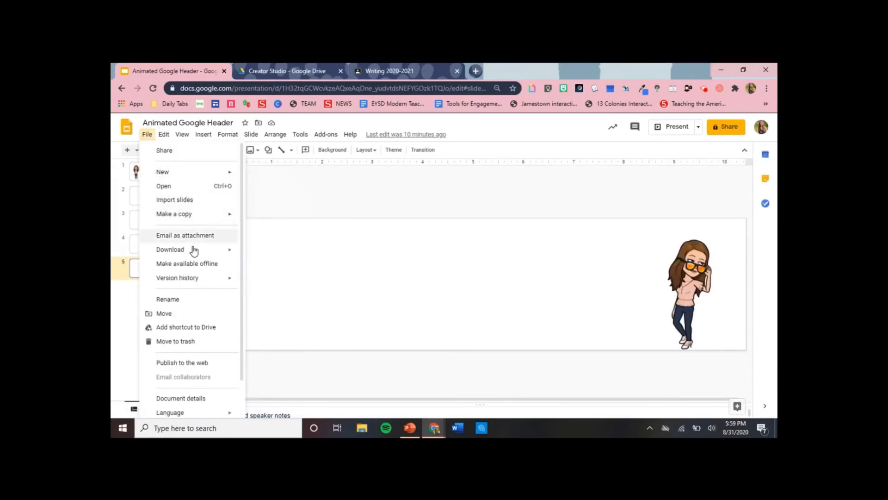
mouse_move(193, 250)
click(291, 255)
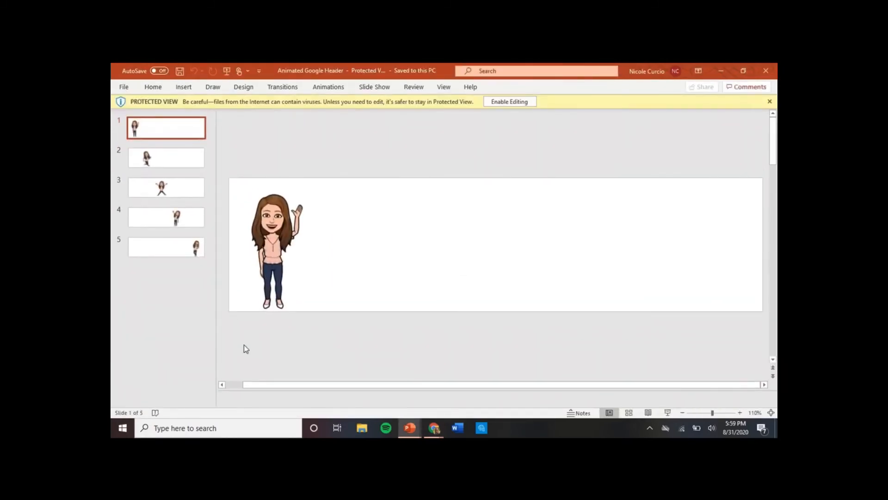
Step: Enable editing and save the presentation in Downloads as Animated Google Header in Animated GIF Format (*.gif), replacing the existing file
click(509, 102)
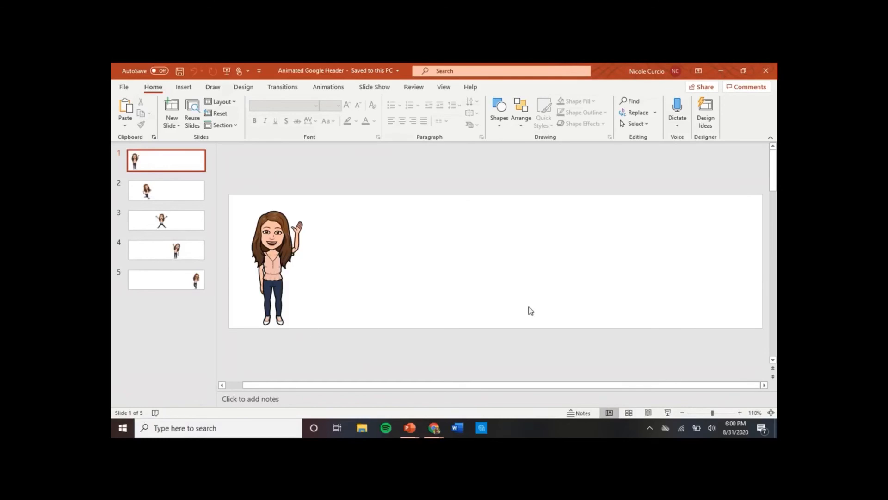
click(125, 88)
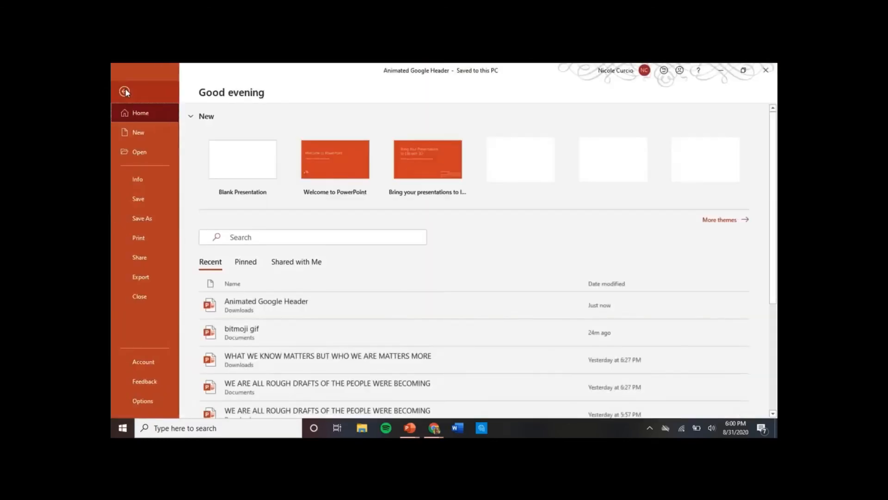
click(165, 224)
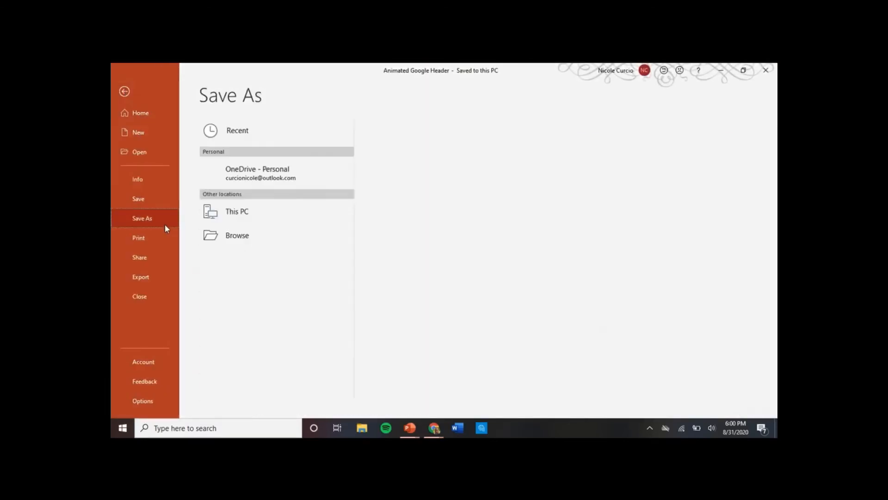
click(485, 147)
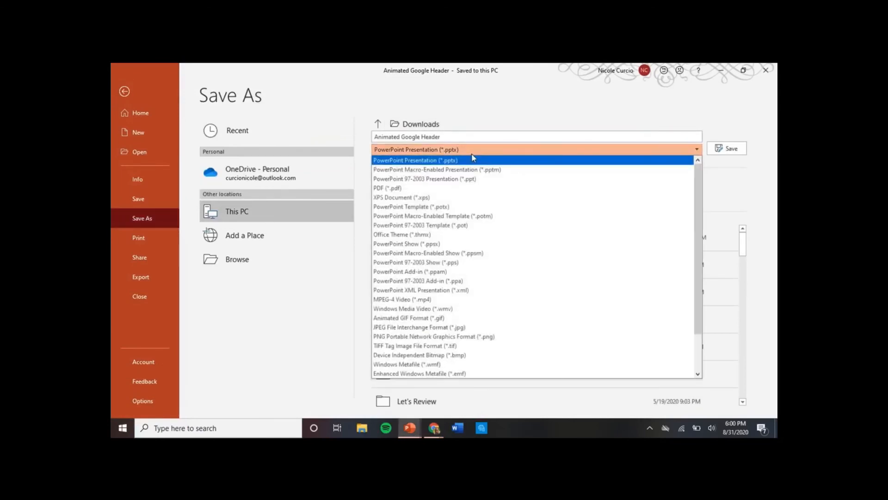
click(472, 319)
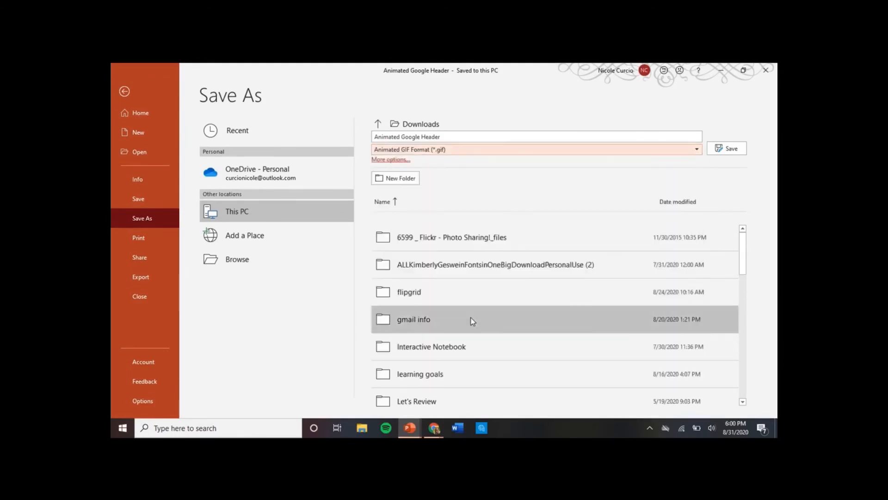
click(725, 152)
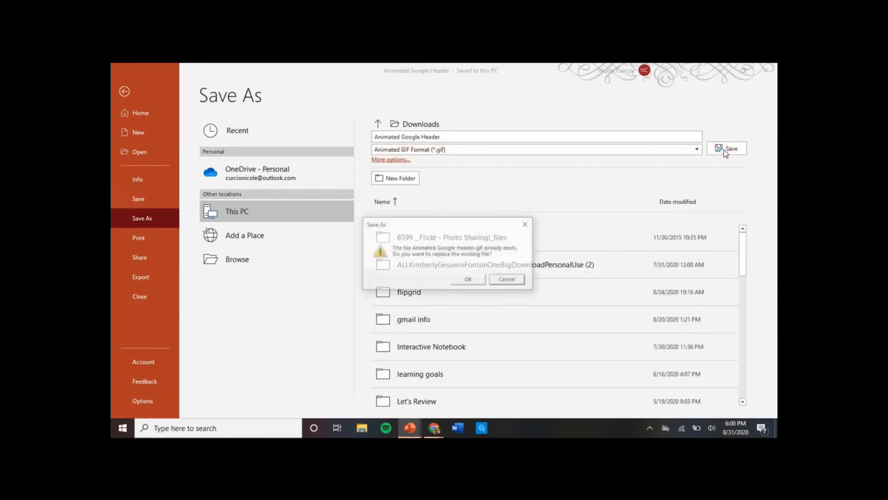
click(476, 282)
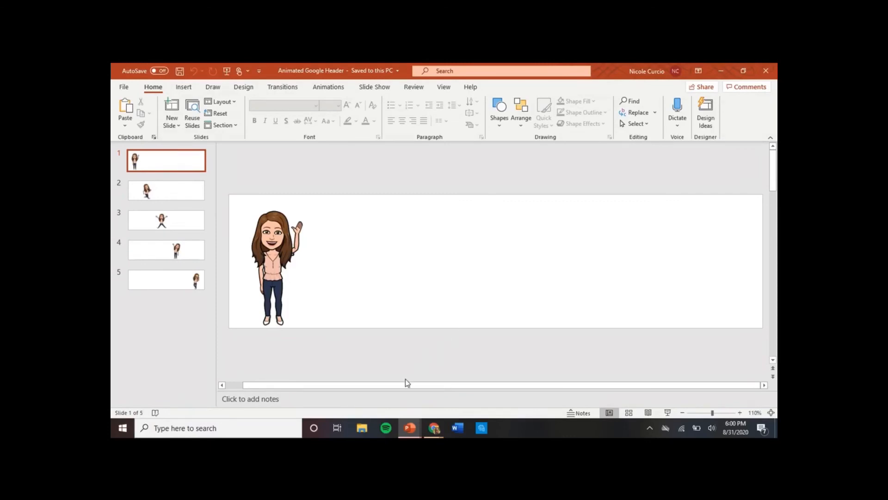
Step: Switch to File Explorer and open the recent image Animated Google Header (2) from Downloads to preview it
click(363, 429)
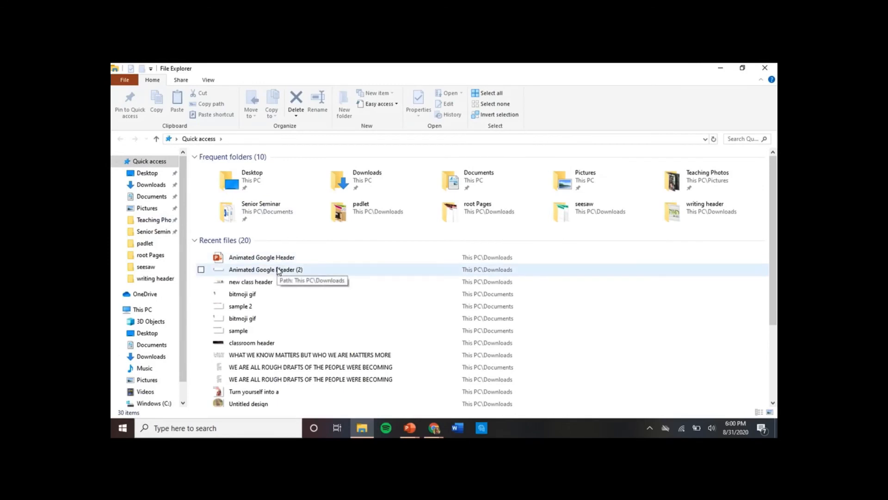
click(278, 271)
double_click(278, 271)
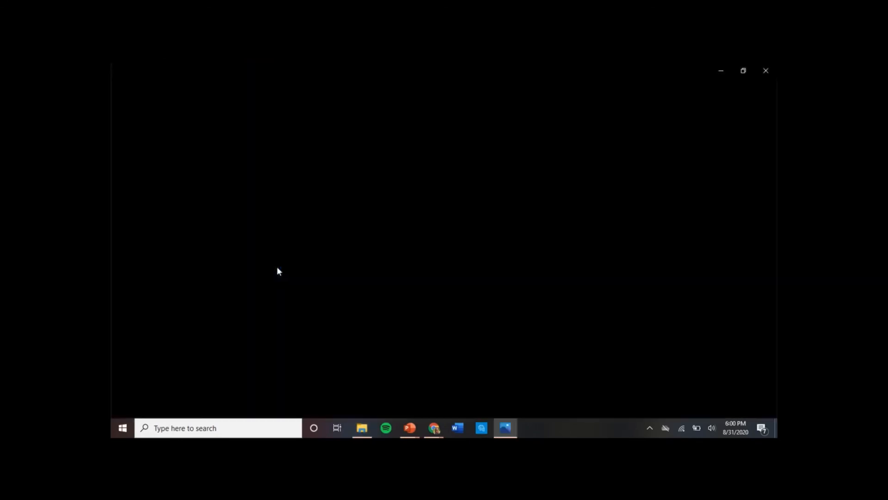